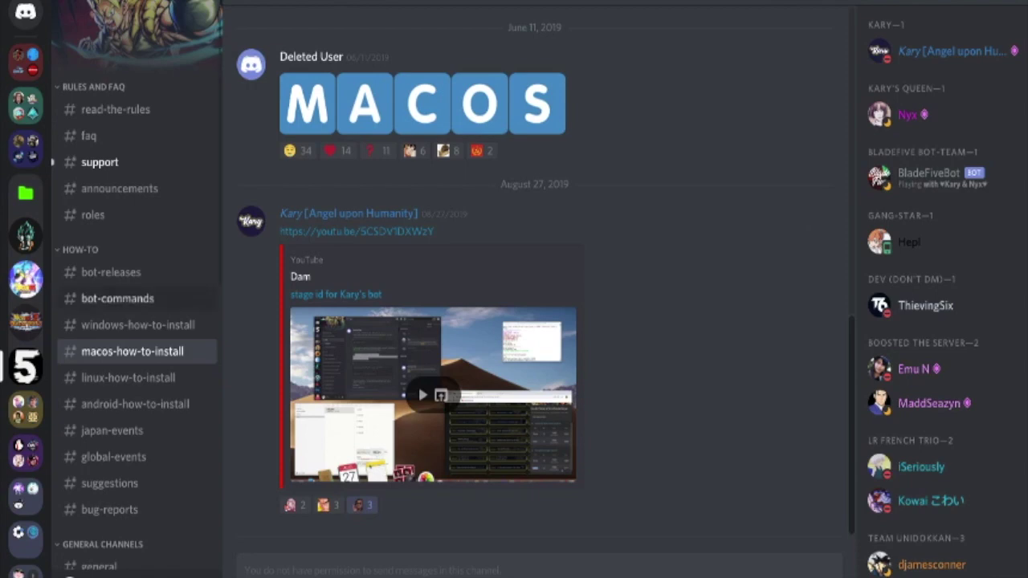
Scroll to the top of #macos-how-to-install and open its python.org Python 3.7.3 link
scroll(534, 289, up, 4)
scroll(534, 289, up, 5)
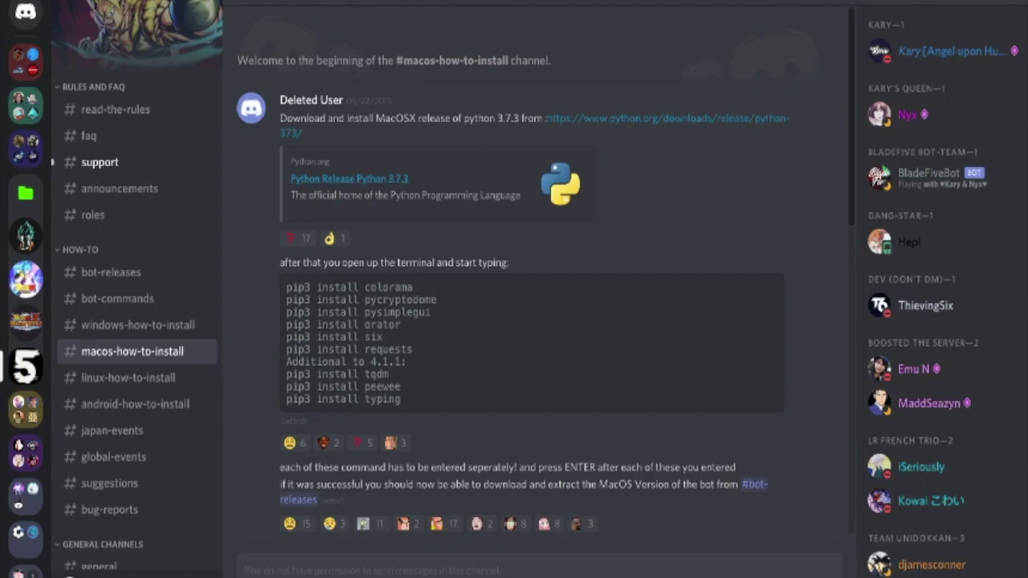
click(349, 179)
Download the python-3.7.4-macosx10.9.pkg installer from python.org's latest 3.7.x release page
mouse_move(430, 187)
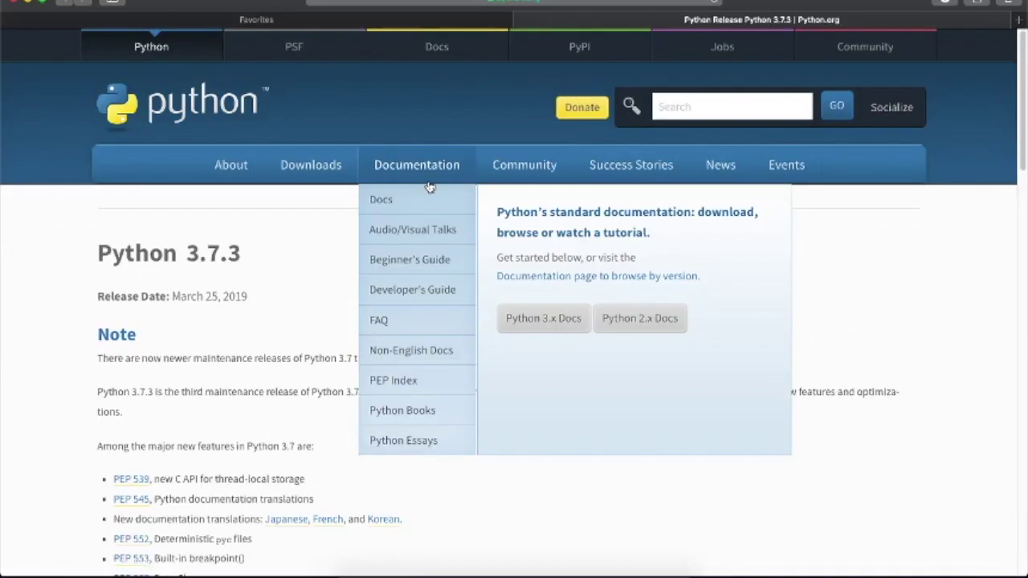
mouse_move(369, 225)
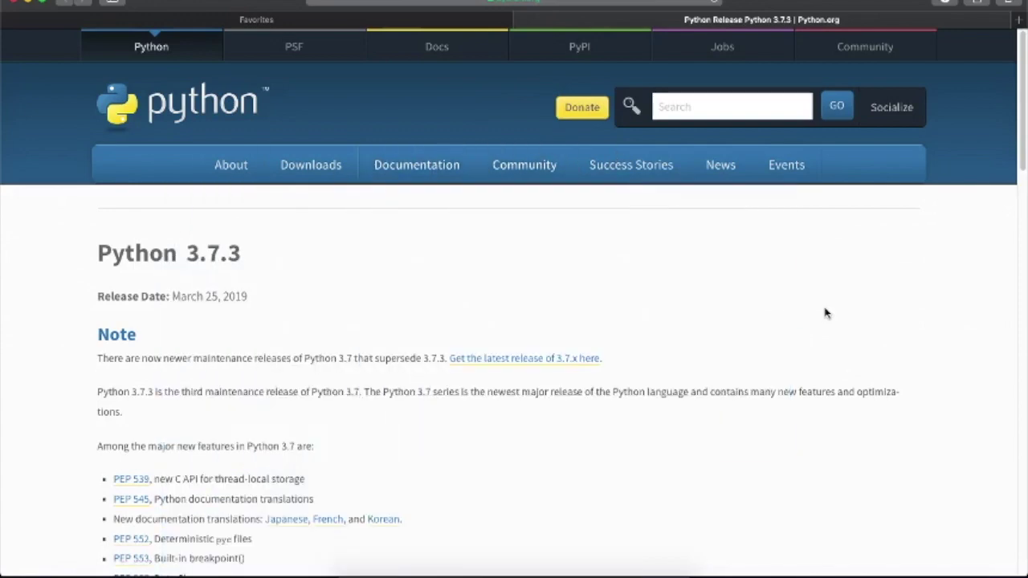
scroll(825, 314, down, 5)
scroll(825, 313, up, 5)
click(491, 359)
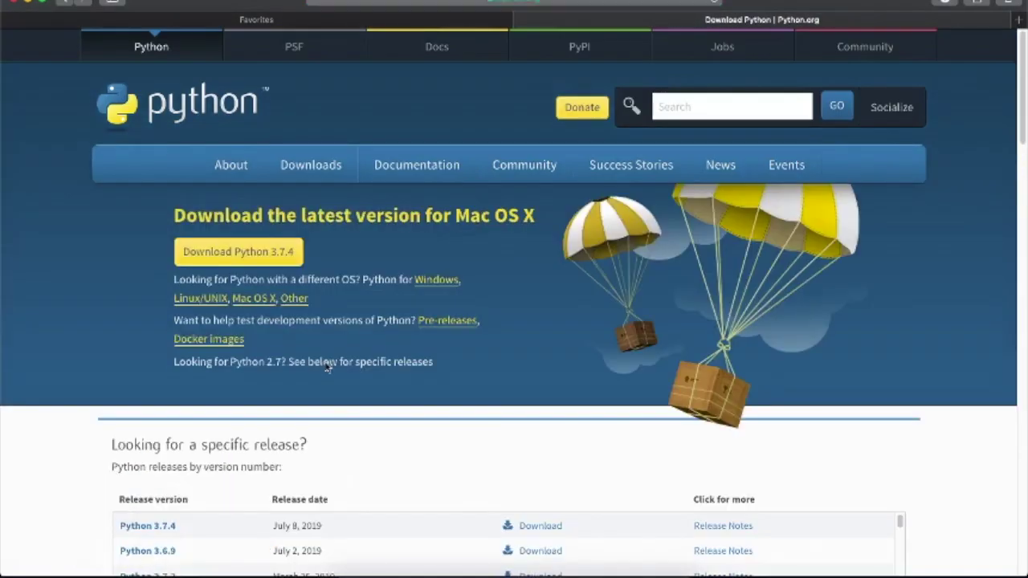
click(237, 253)
click(944, 6)
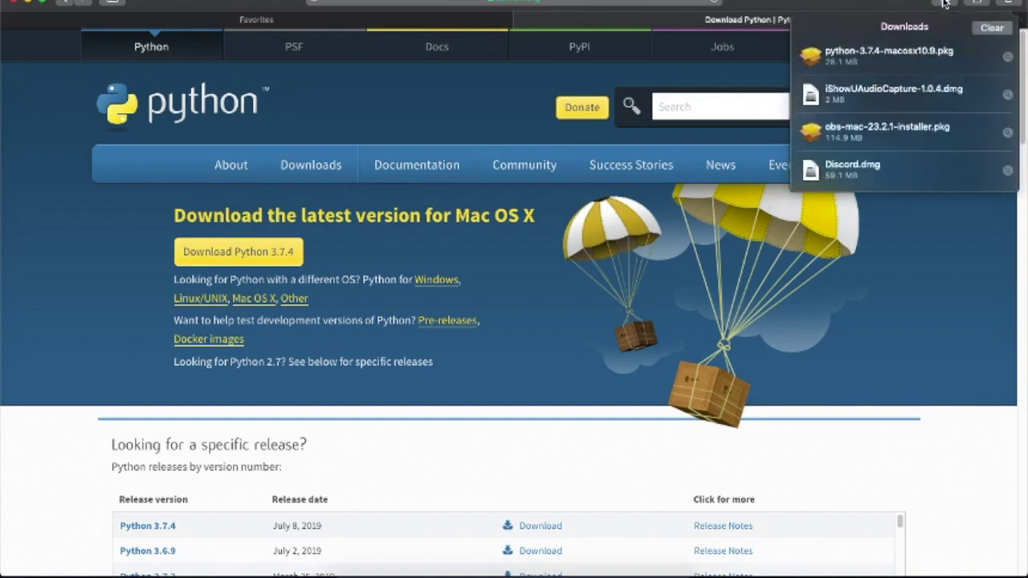
Run the Python 3.7.4 installer, agree to the license, and authorise with the administrator password
click(887, 64)
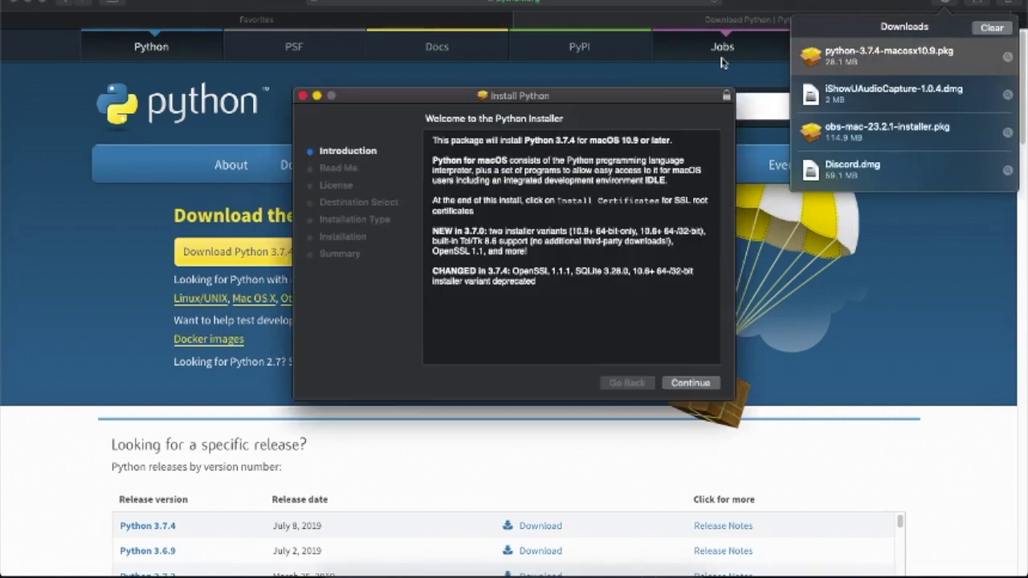
click(688, 383)
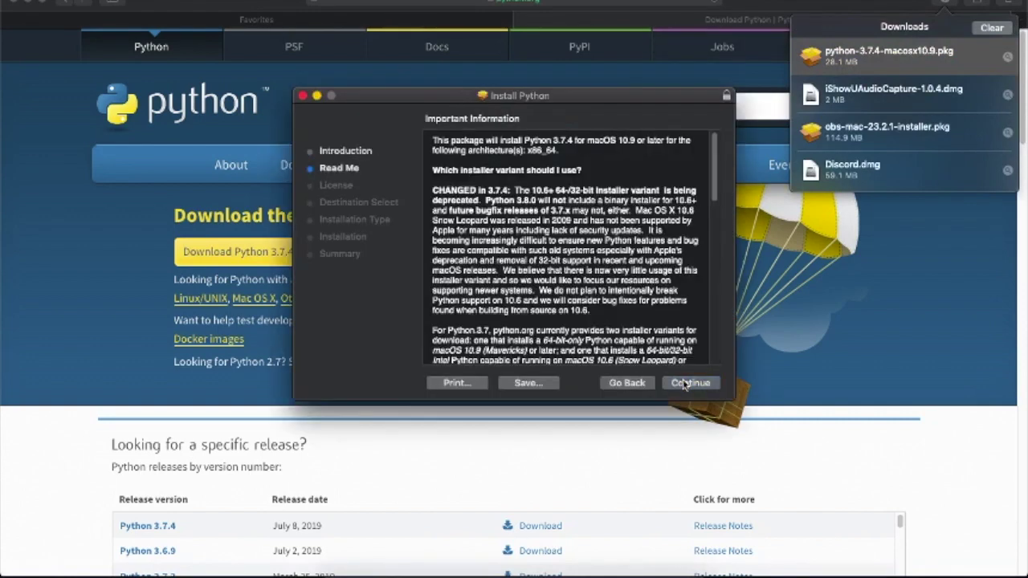
click(685, 384)
click(685, 384)
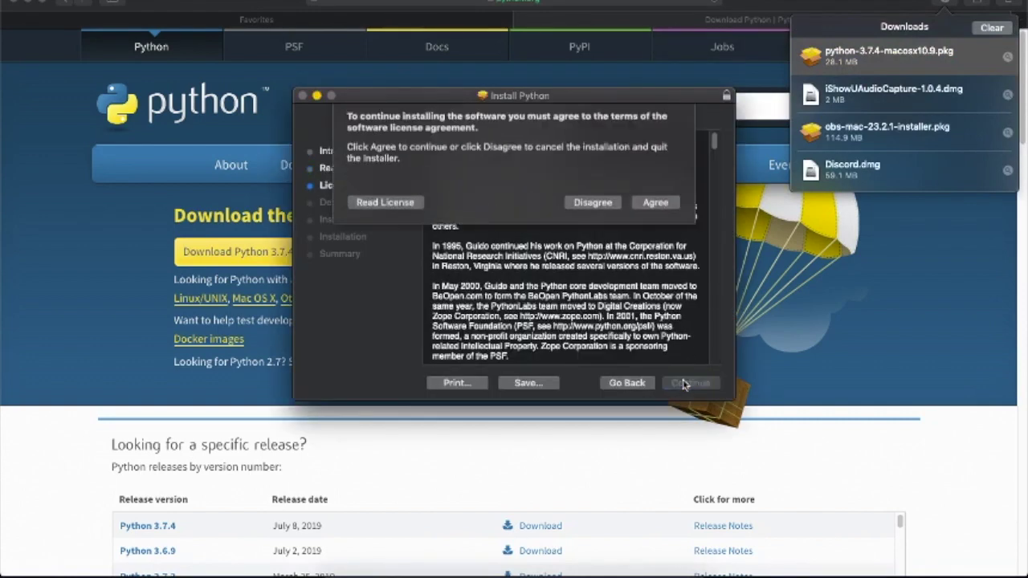
click(660, 210)
click(695, 383)
text(********)
key(Return)
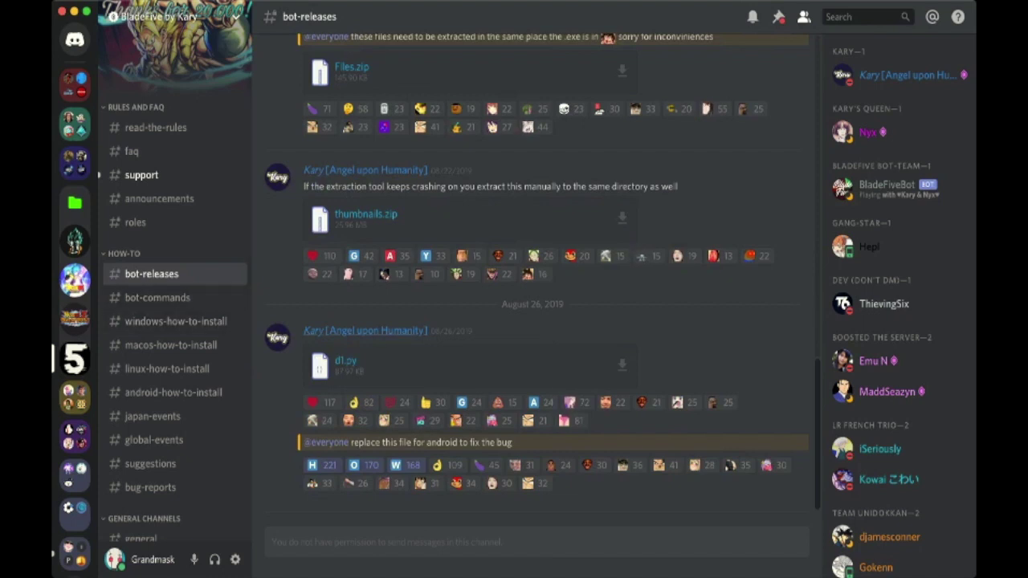
Go back to Discord's #bot-releases channel to reach the d1.py and Karys_Bot_v4 attachments
scroll(534, 337, up, 1)
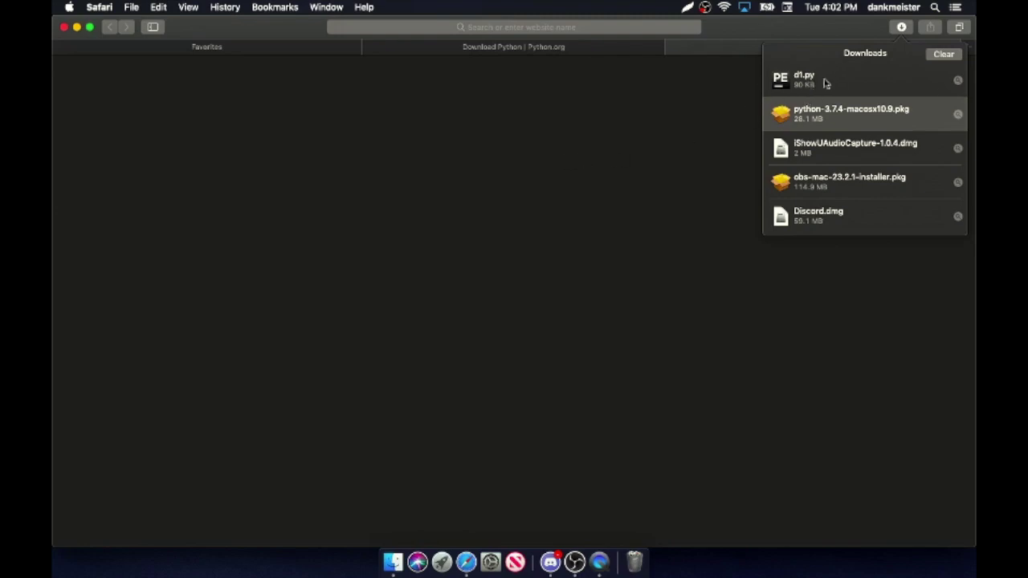
key(super+Tab)
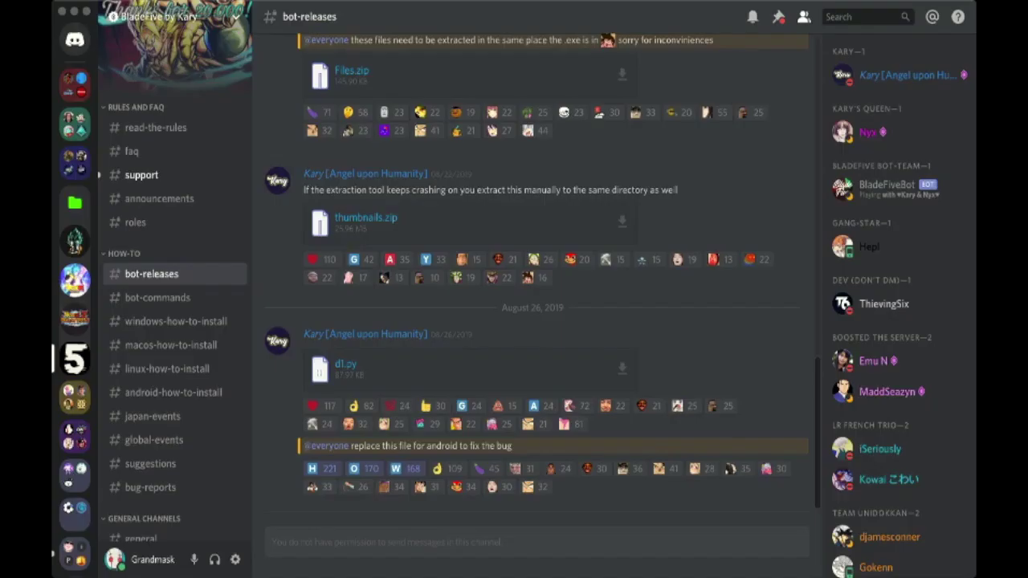
scroll(536, 273, up, 10)
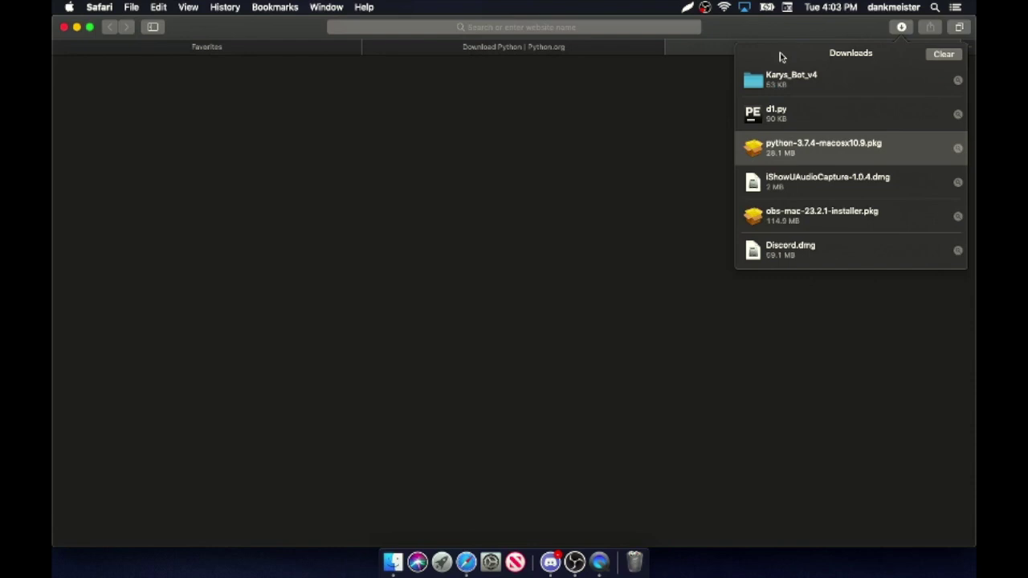
Close the Python 3.7 folder window and switch the Downloads window to icon view
click(393, 562)
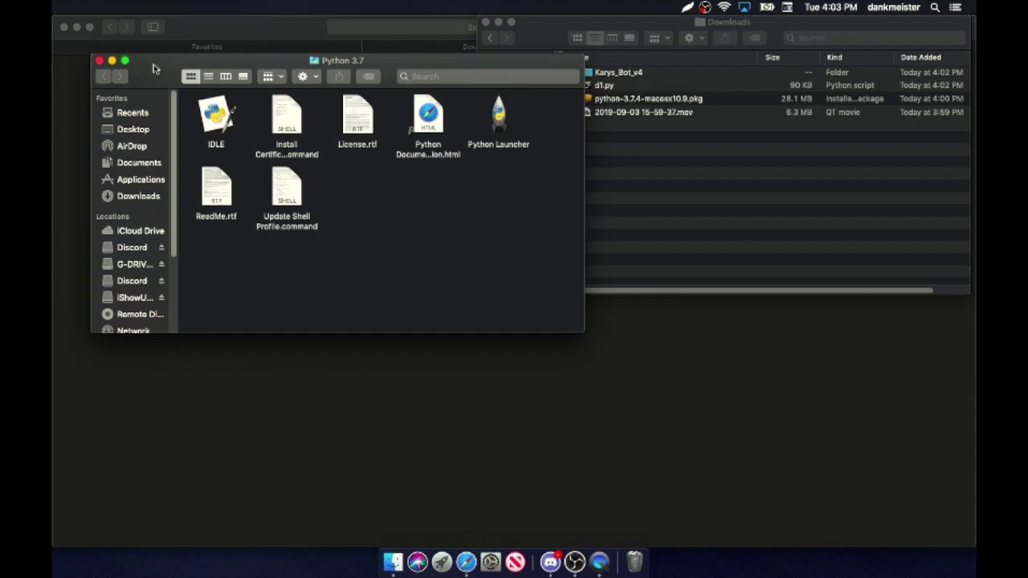
click(99, 60)
drag(597, 21, 347, 65)
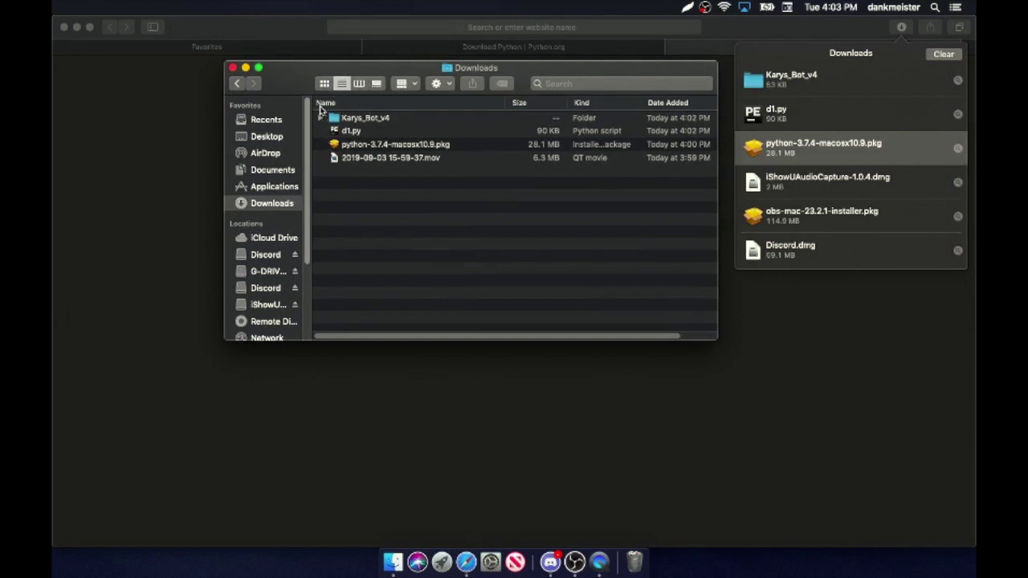
click(323, 84)
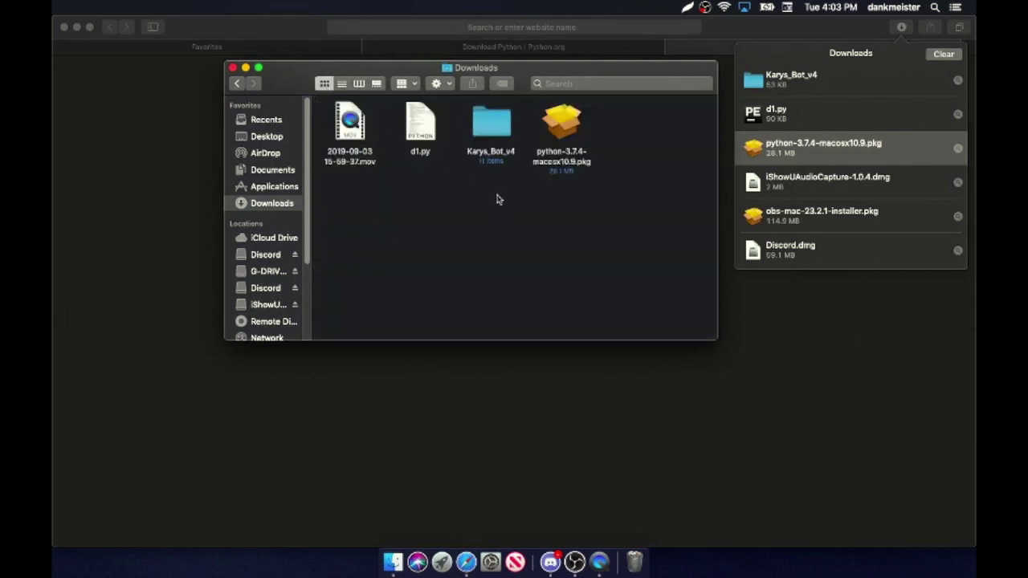
Move d1.py into the Karys_Bot_v4 folder, replacing the older d1.py there
drag(357, 124, 656, 272)
drag(425, 135, 362, 135)
drag(498, 135, 370, 201)
click(397, 156)
drag(358, 132, 372, 187)
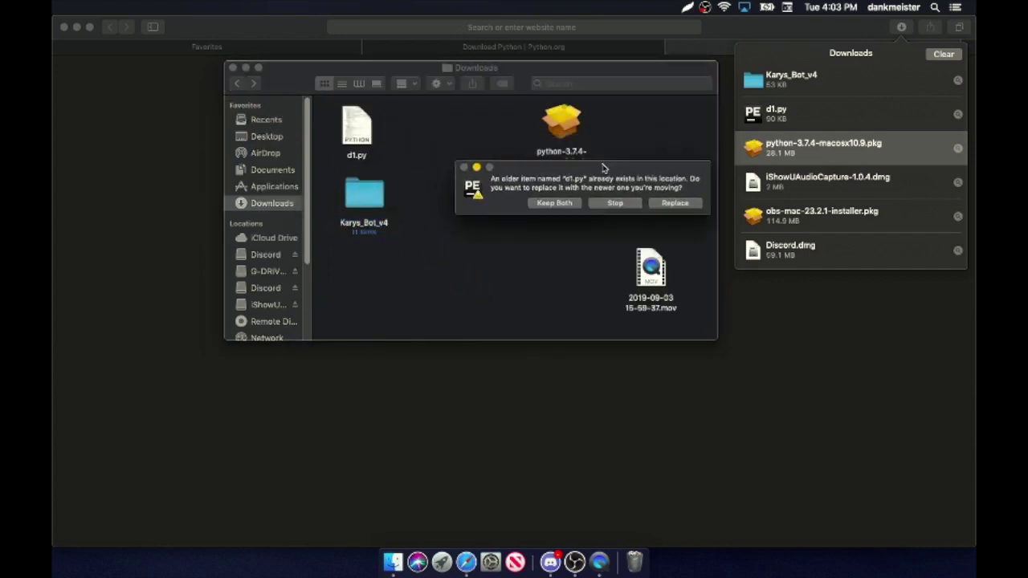
click(562, 174)
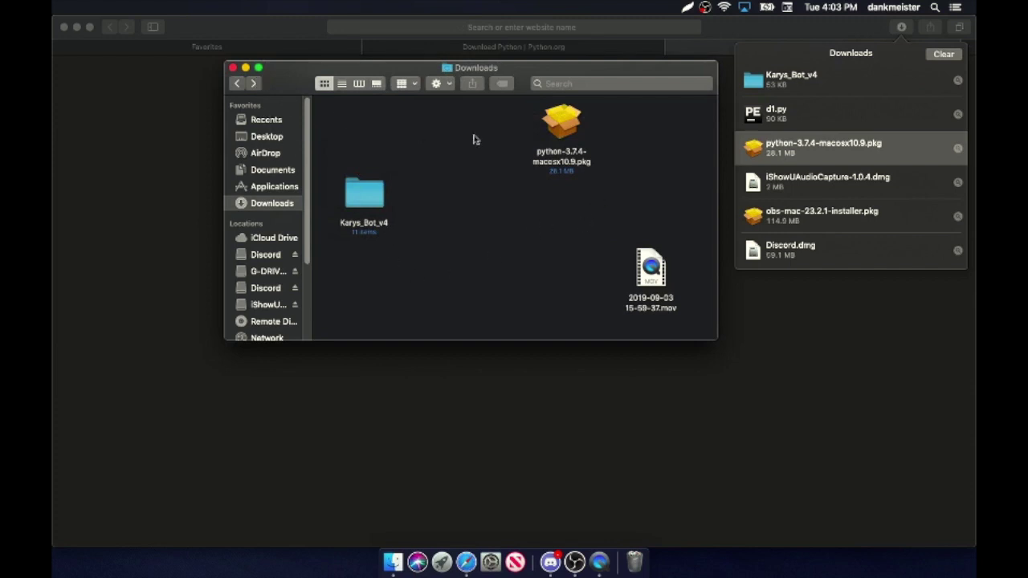
Open a new Safari tab and launch Terminal from Launchpad's Other folder
click(122, 121)
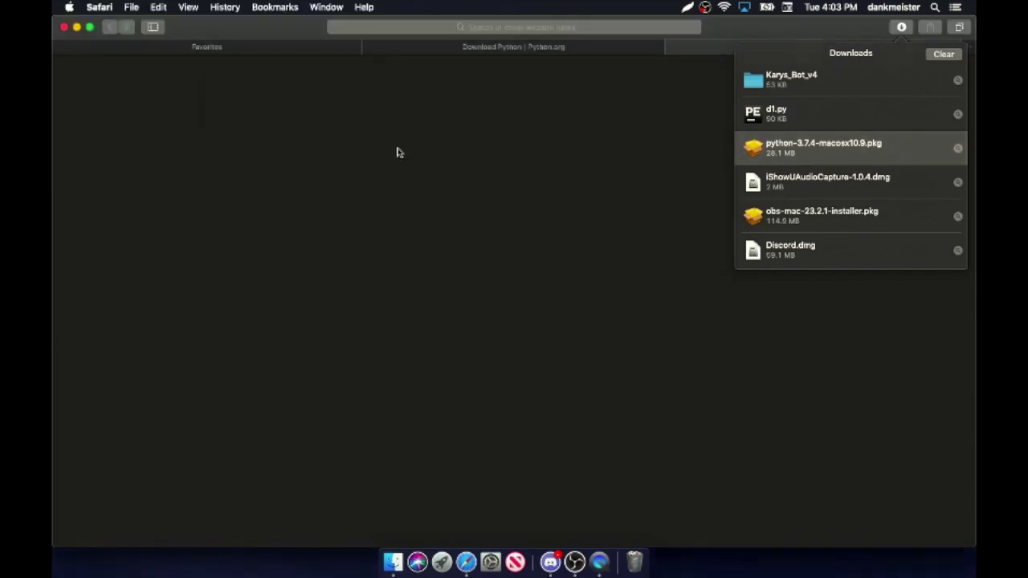
key(super+t)
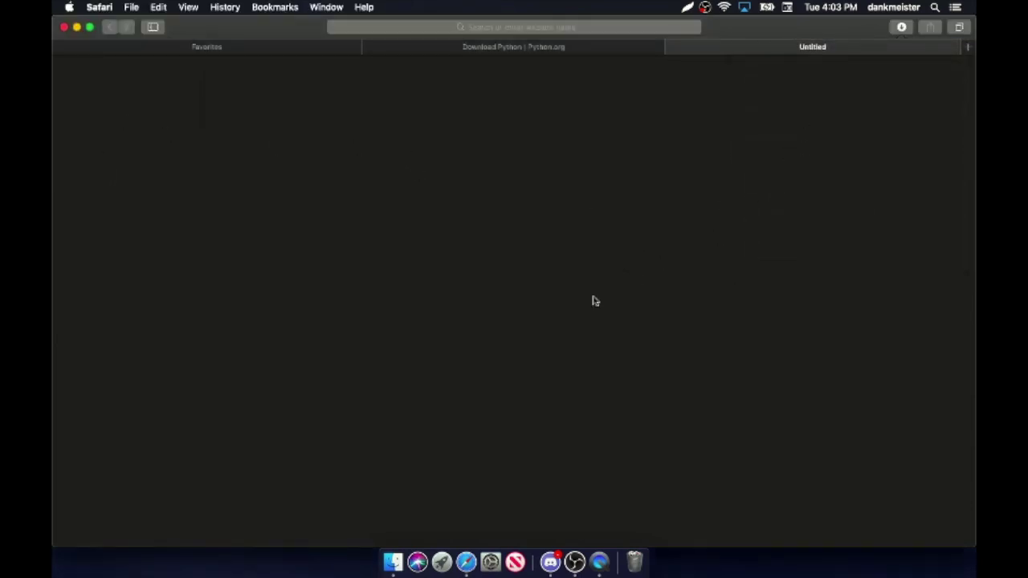
click(442, 561)
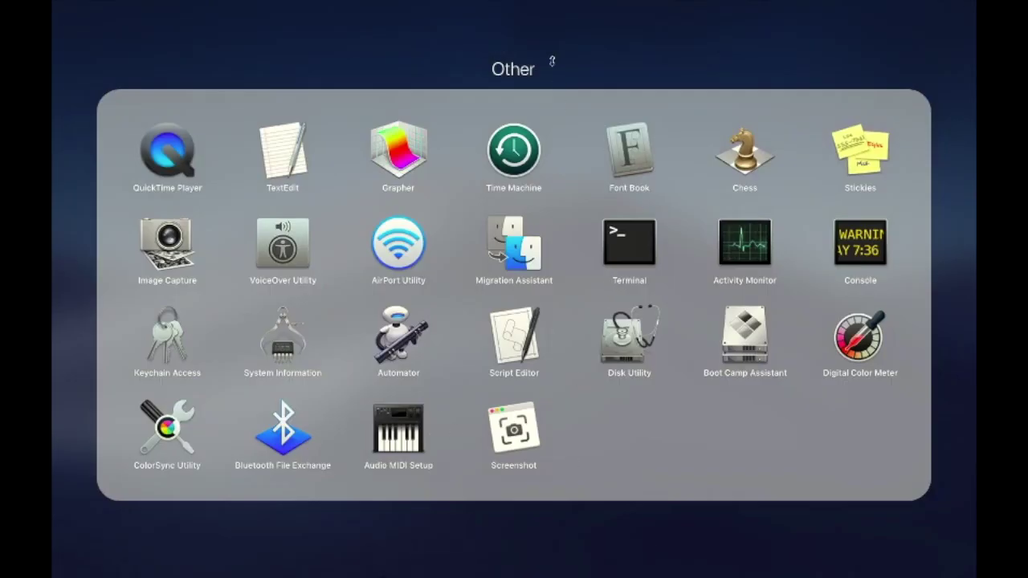
click(635, 49)
click(524, 256)
click(617, 234)
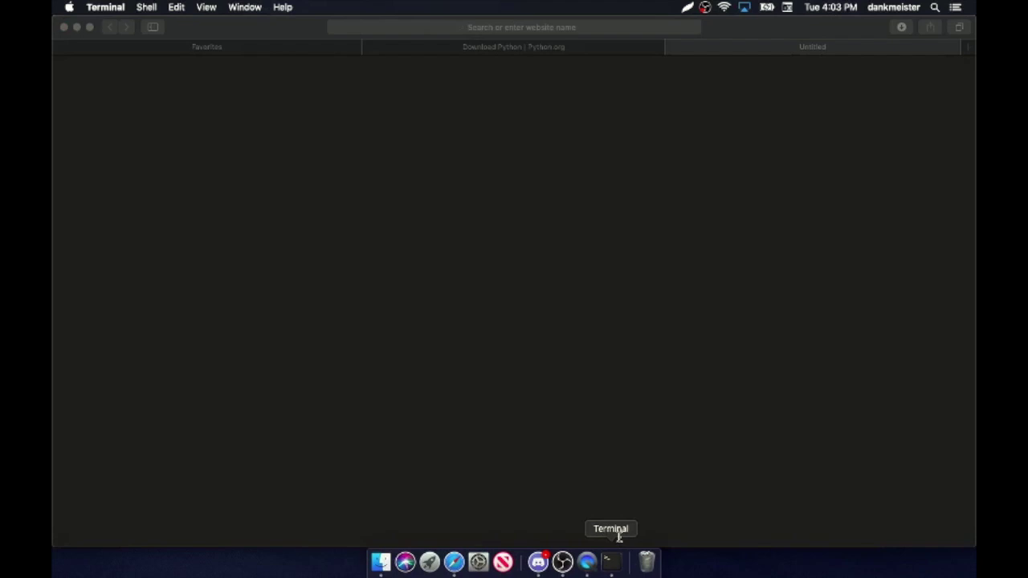
Force quit the unresponsive Terminal and relaunch it by searching 'terminal' in Spotlight
right_click(611, 562)
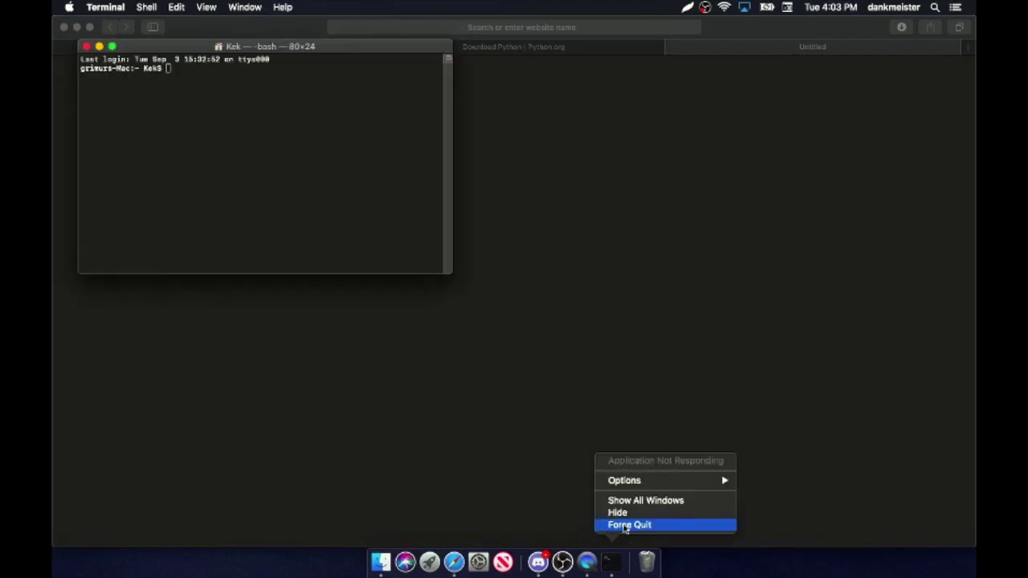
click(625, 525)
click(935, 7)
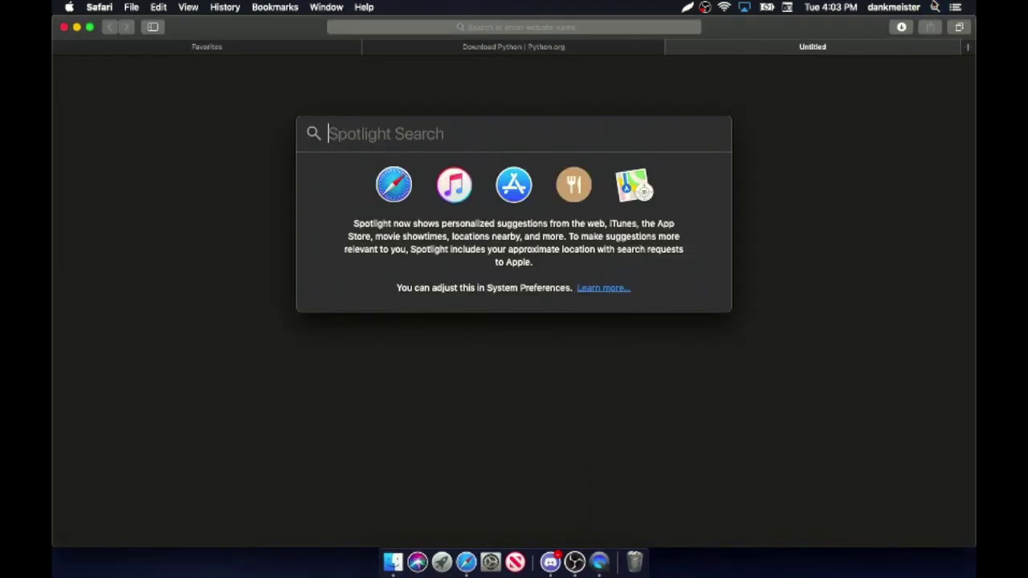
text(terminal)
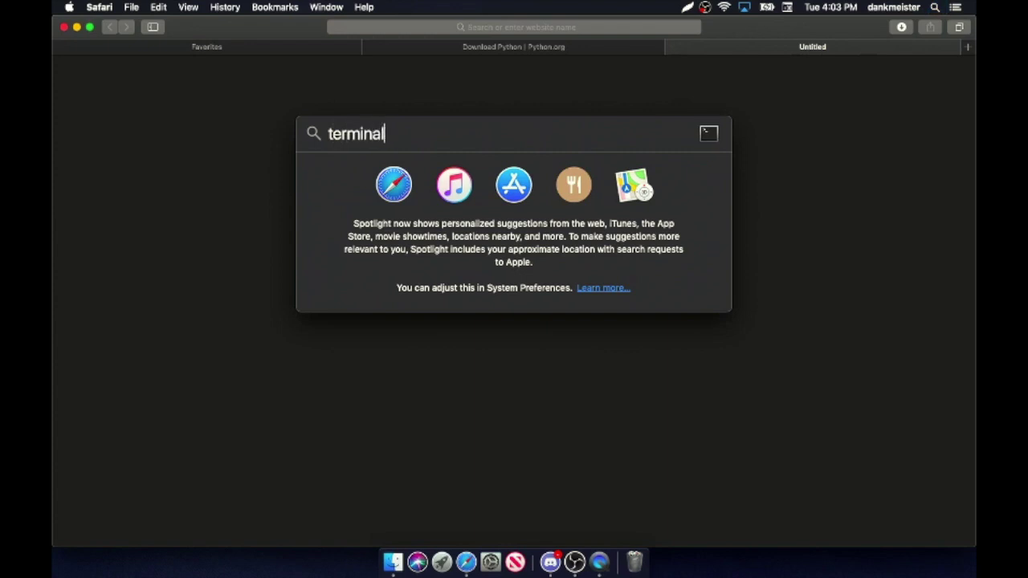
key(Return)
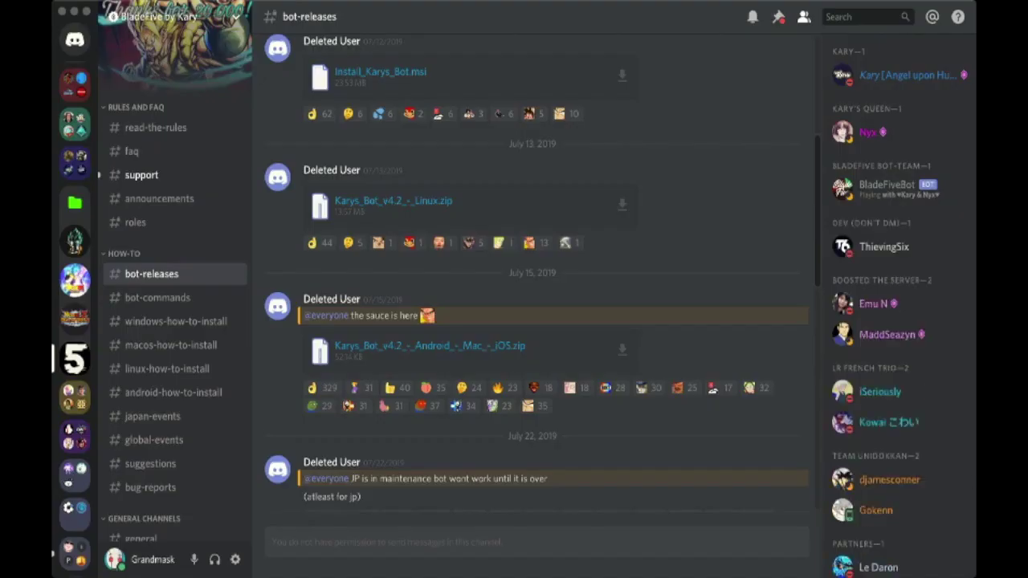
Copy 'pip3 install colorama' from the instructions and run it; colorama 0.4.1 is already satisfied
click(170, 344)
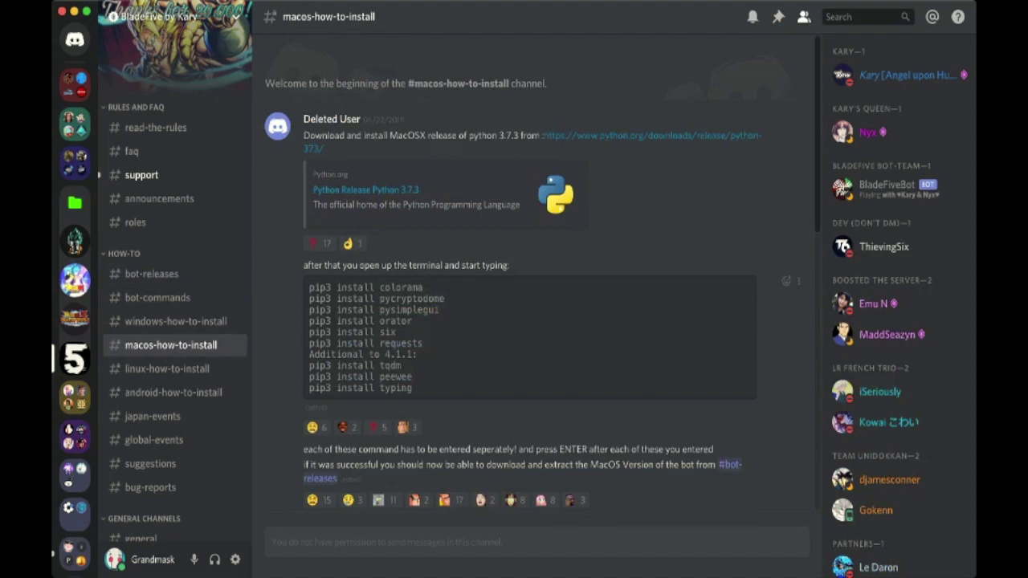
drag(309, 287, 423, 287)
key(super+c)
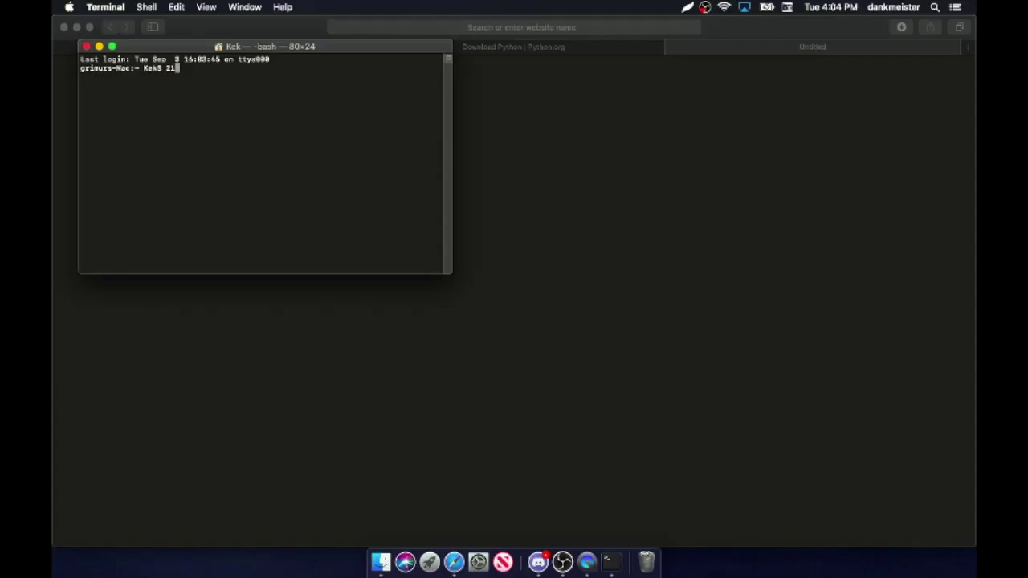
key(BackSpace)
key(BackSpace)
key(super+v)
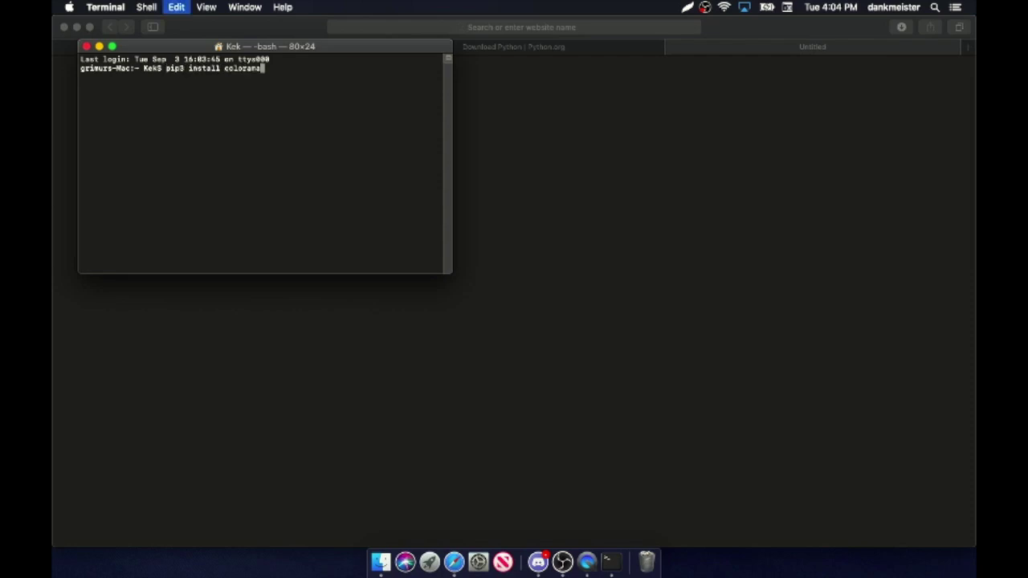
key(Return)
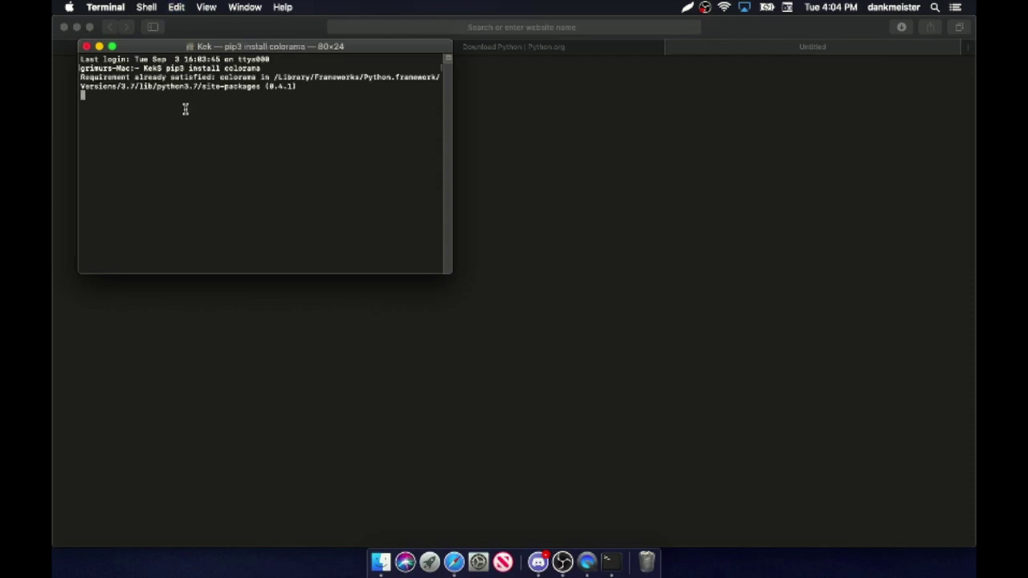
drag(81, 77, 214, 77)
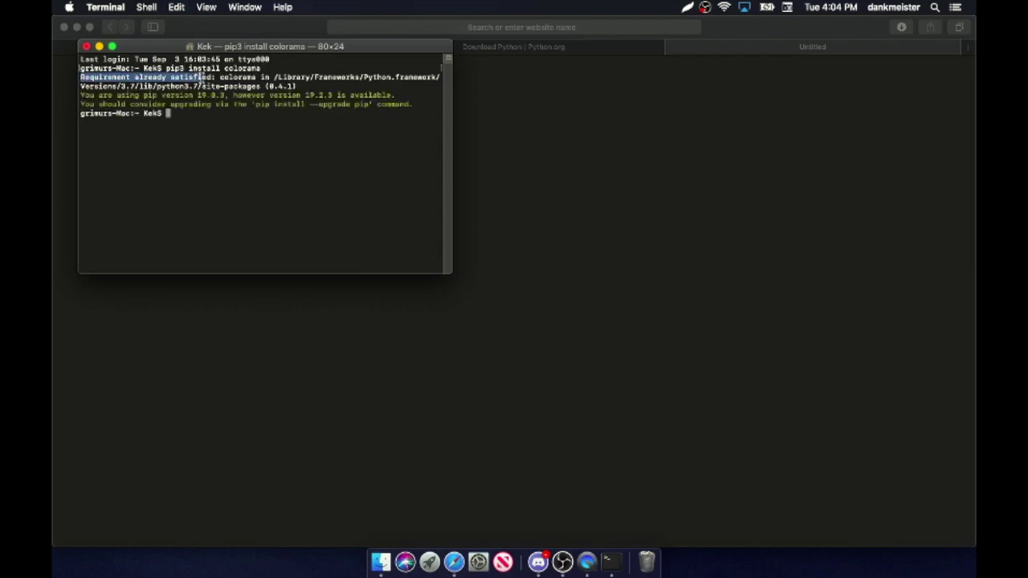
click(269, 151)
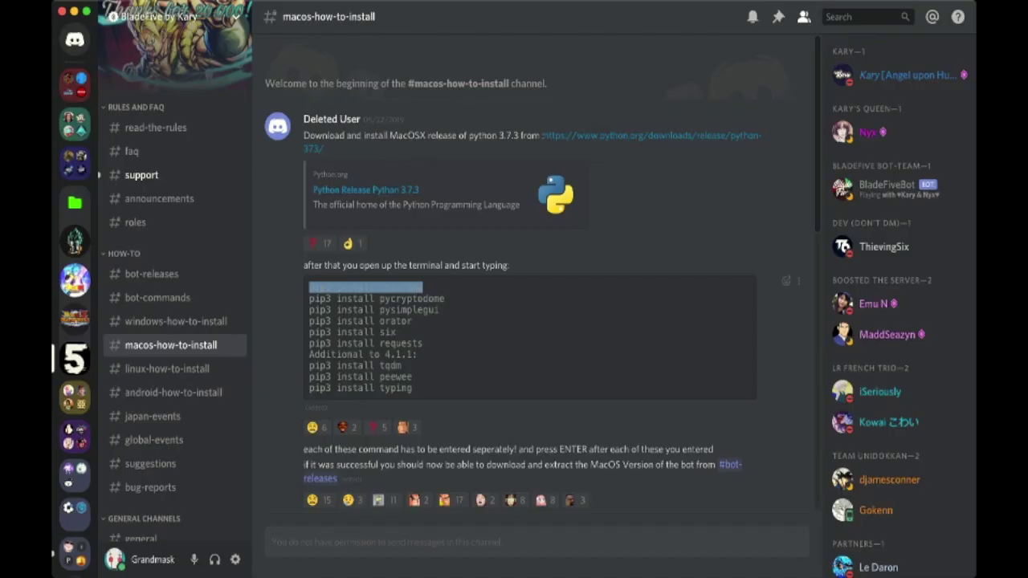
Review the pip3 tqdm and peewee install lines, then the folder navigation and dokkan.py instructions
drag(310, 294, 309, 354)
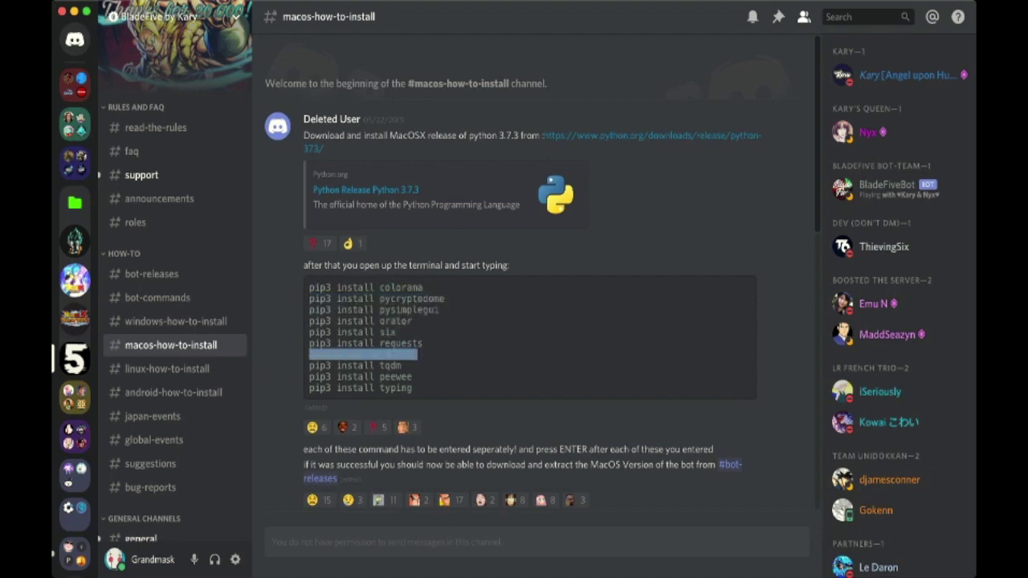
drag(353, 366, 402, 366)
drag(309, 376, 408, 376)
click(340, 388)
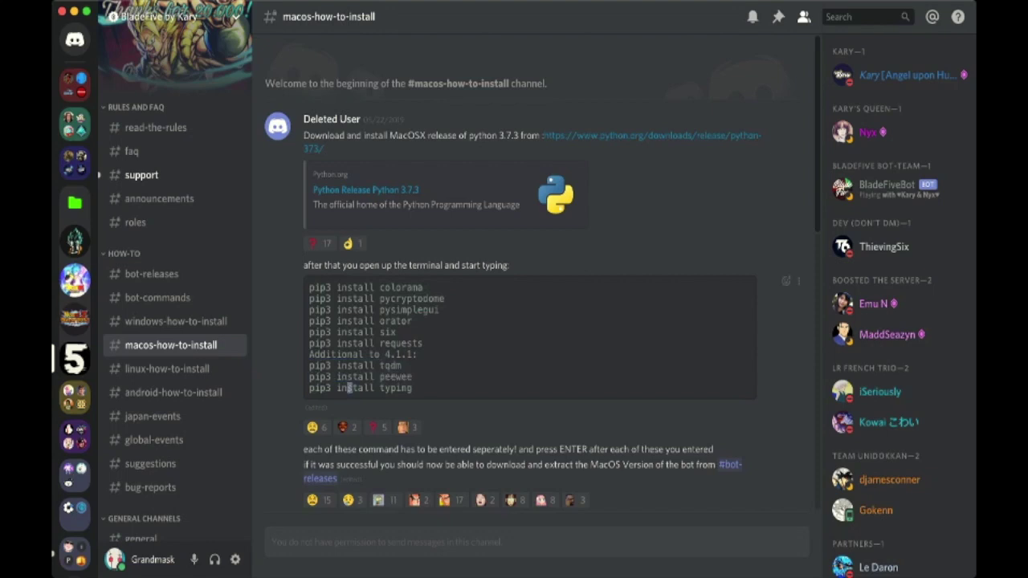
scroll(349, 388, down, 3)
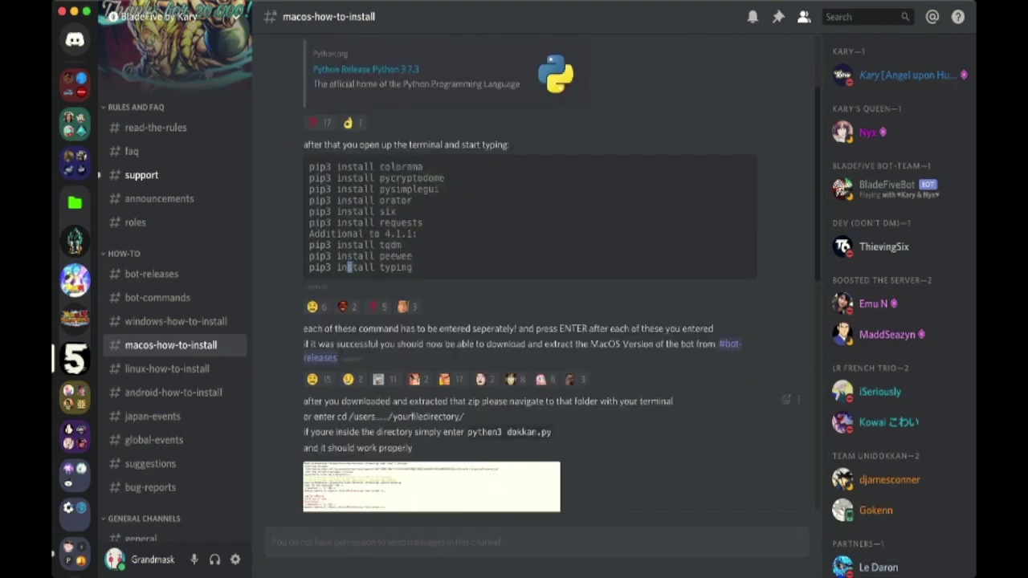
scroll(530, 273, down, 1)
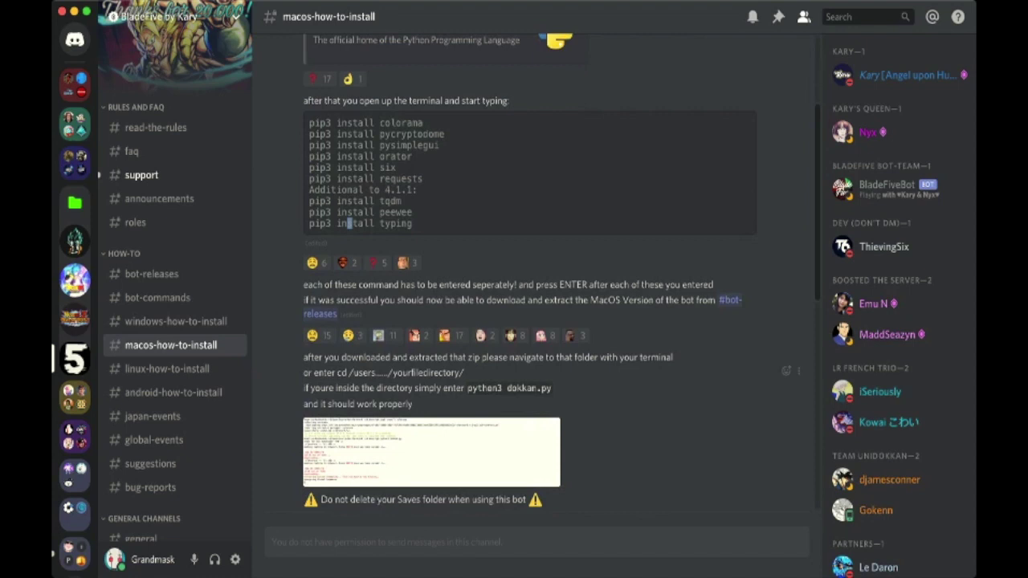
drag(345, 372, 466, 373)
click(466, 373)
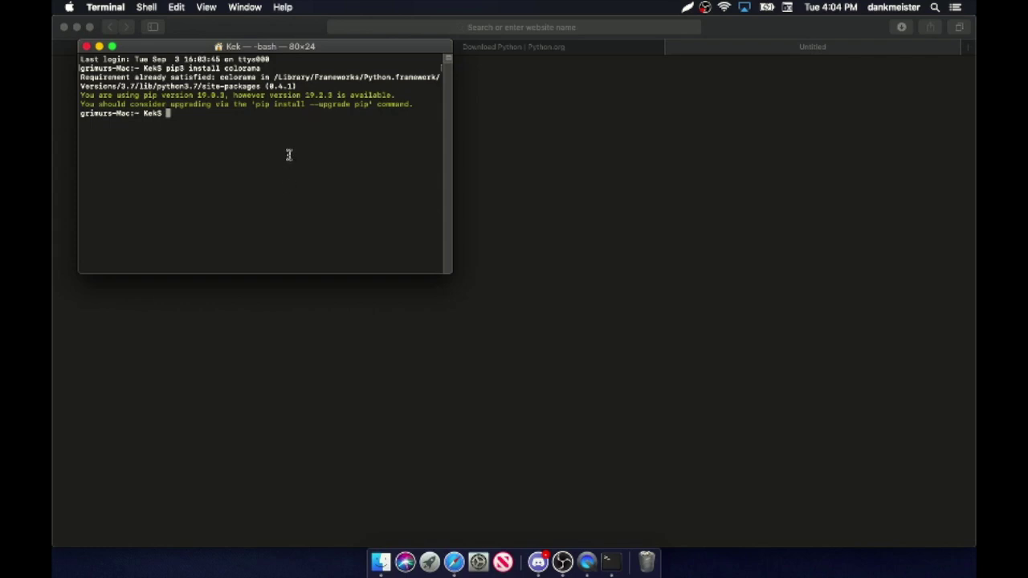
Enlarge Terminal's text with View > Bigger and two more Cmd+Plus steps
click(147, 7)
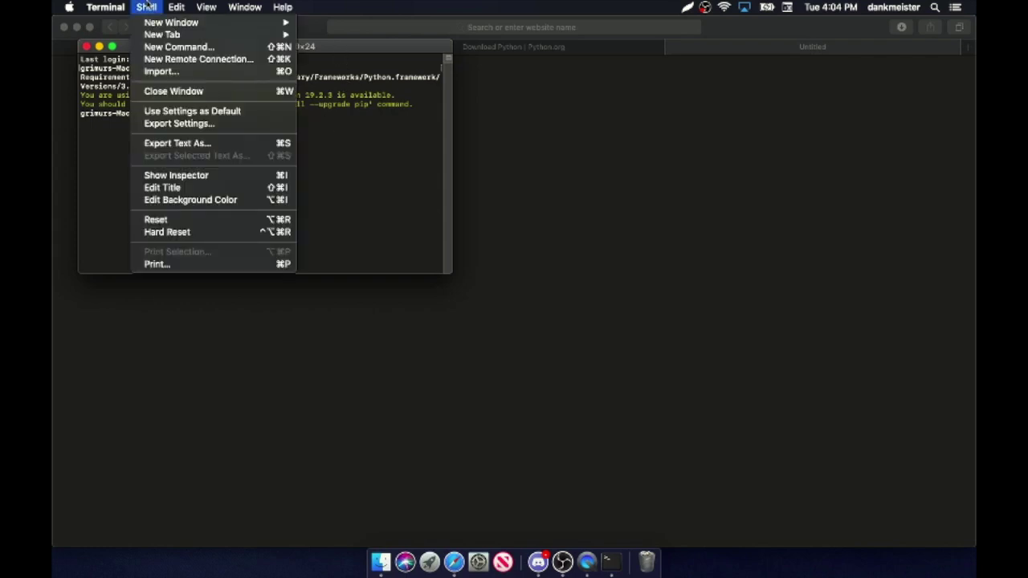
mouse_move(178, 8)
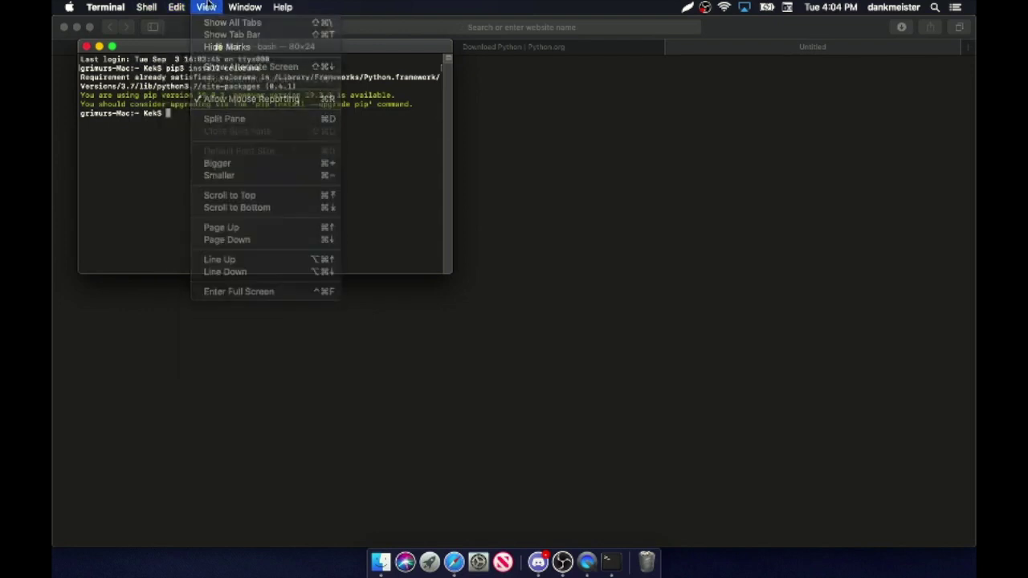
click(221, 99)
key(super+plus)
key(super+plus)
key(super+plus)
key(super+plus)
key(super+plus)
key(super+plus)
key(super+plus)
key(super+plus)
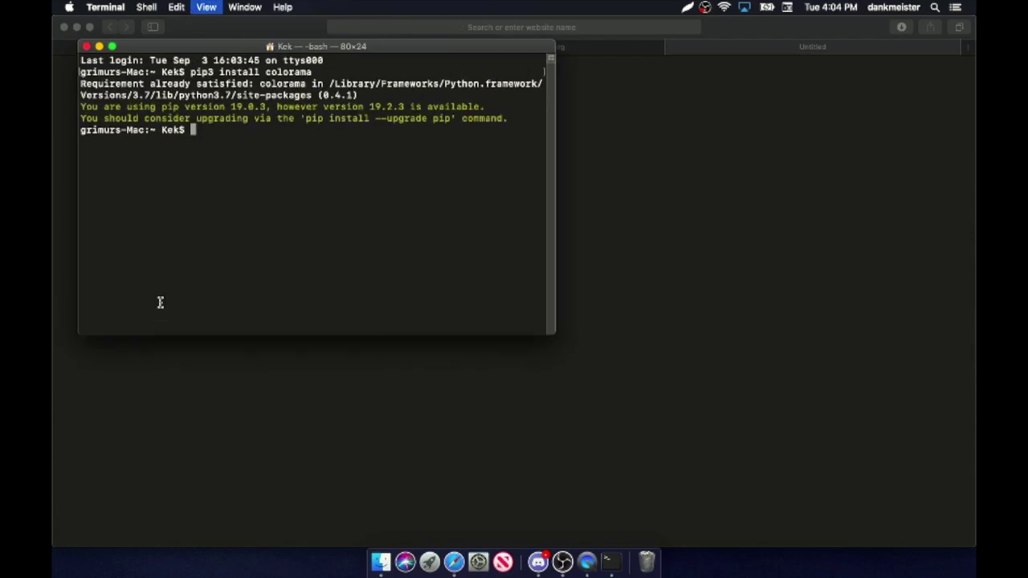
key(super+plus)
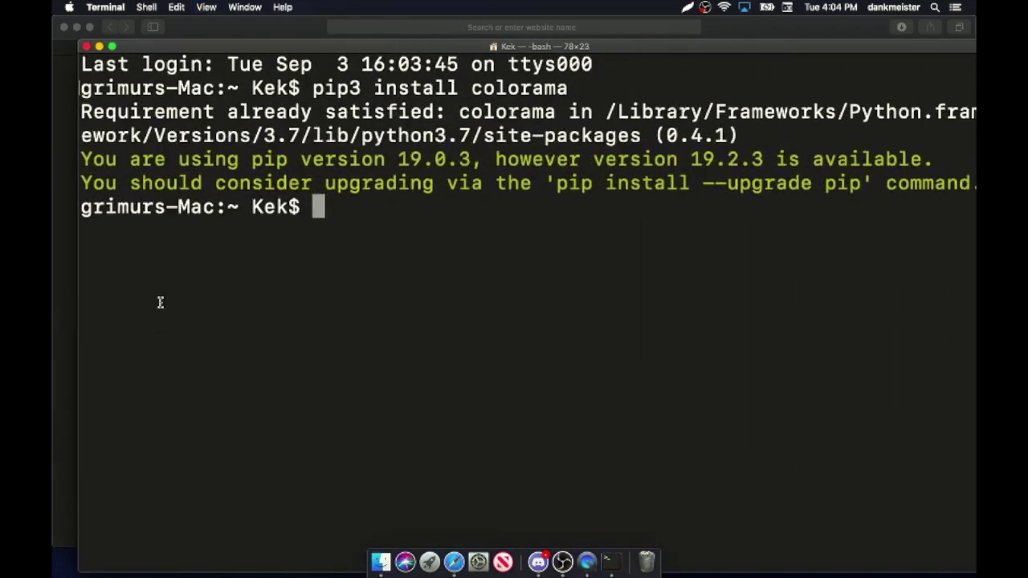
Move the Terminal window up-left and run 'cd downloads'
drag(628, 46, 607, 25)
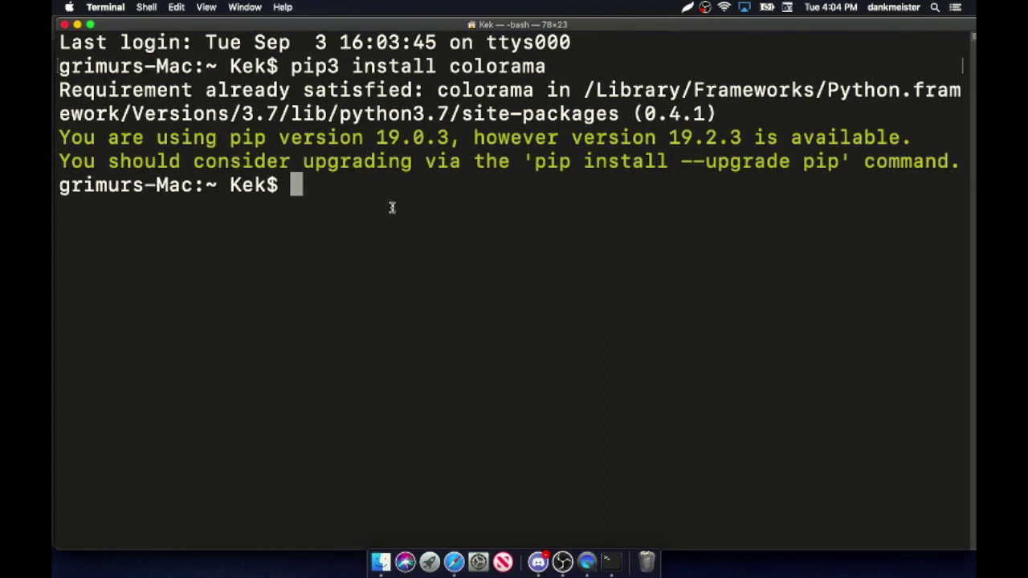
text(cd )
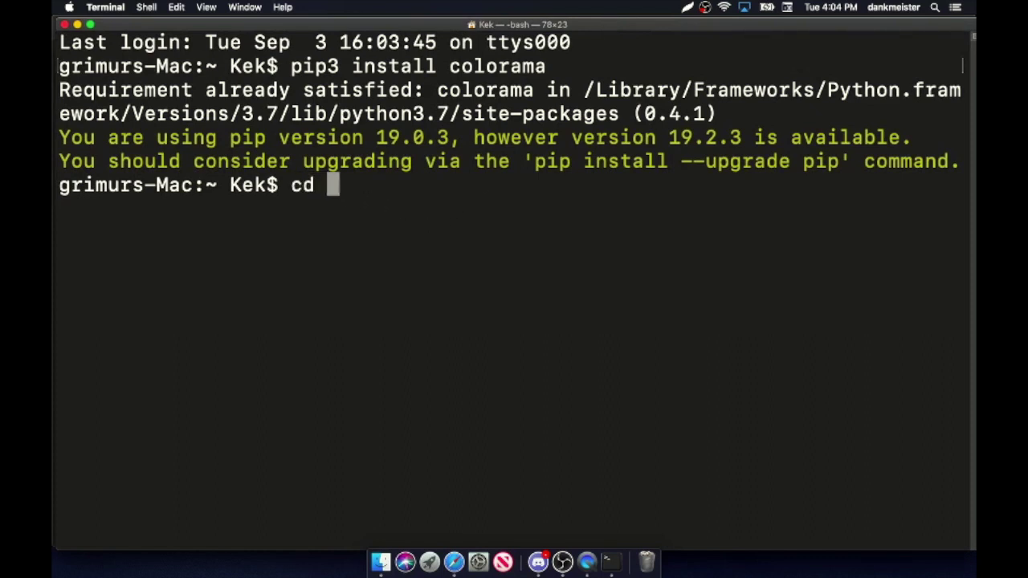
text(downloads)
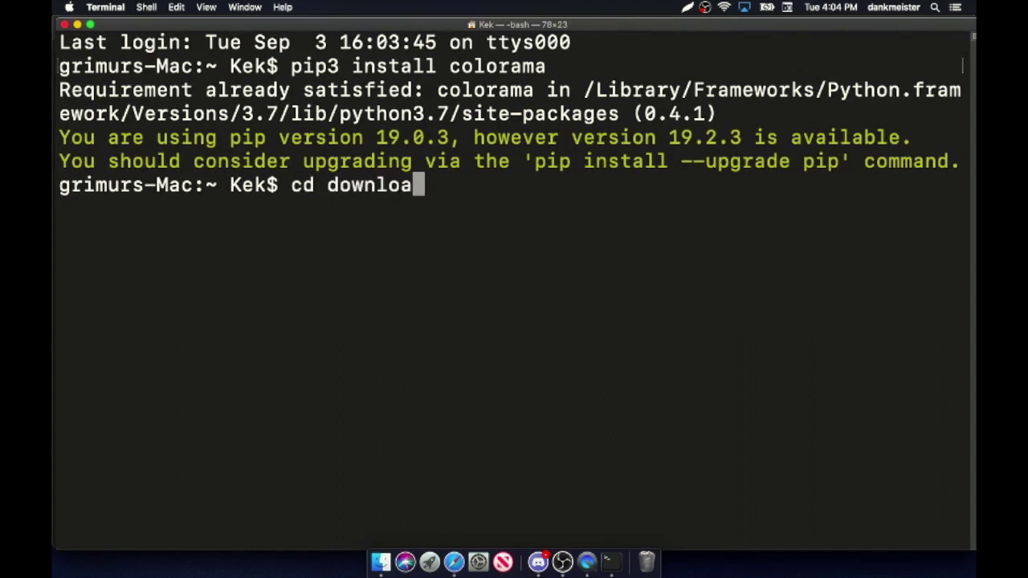
key(Return)
Open Downloads in Finder via the home folder, then set the window beside Terminal
click(382, 561)
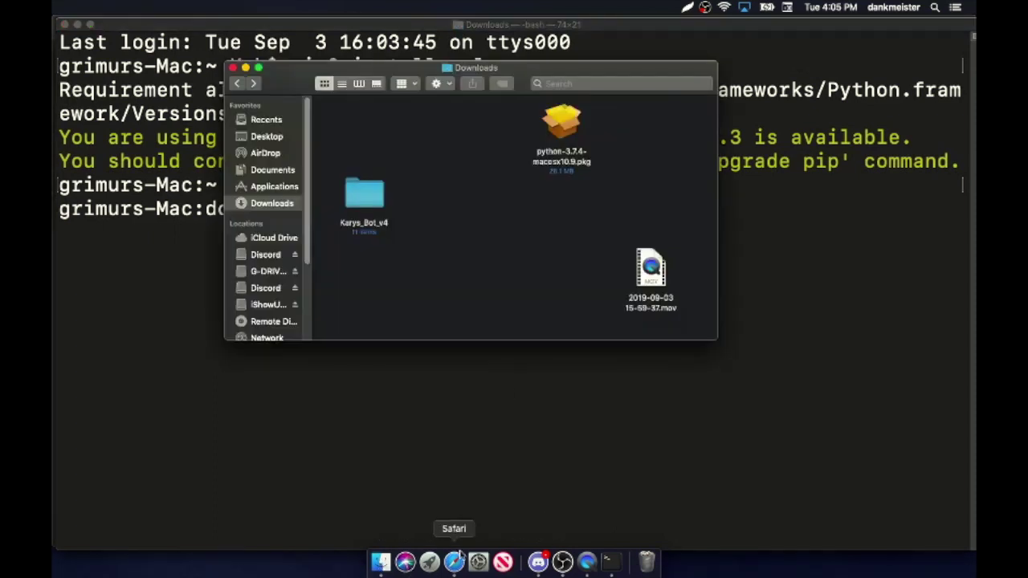
super+click(475, 70)
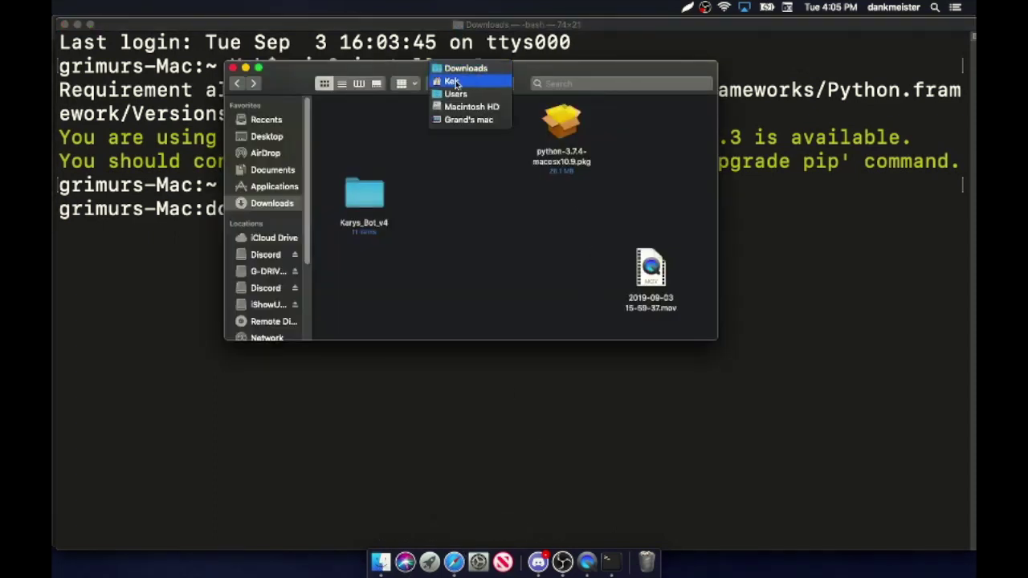
key(Escape)
key(super+Up)
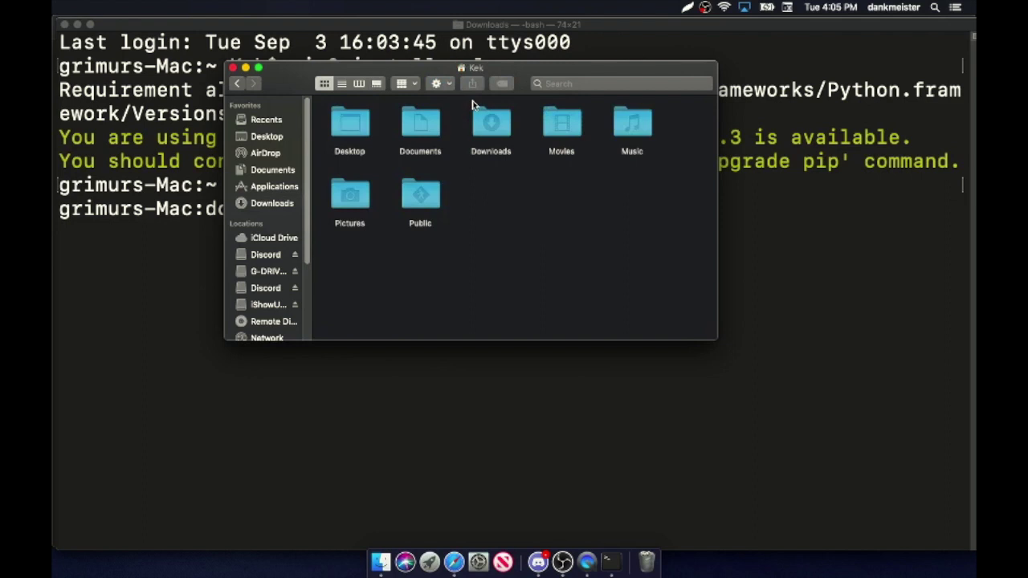
double_click(486, 123)
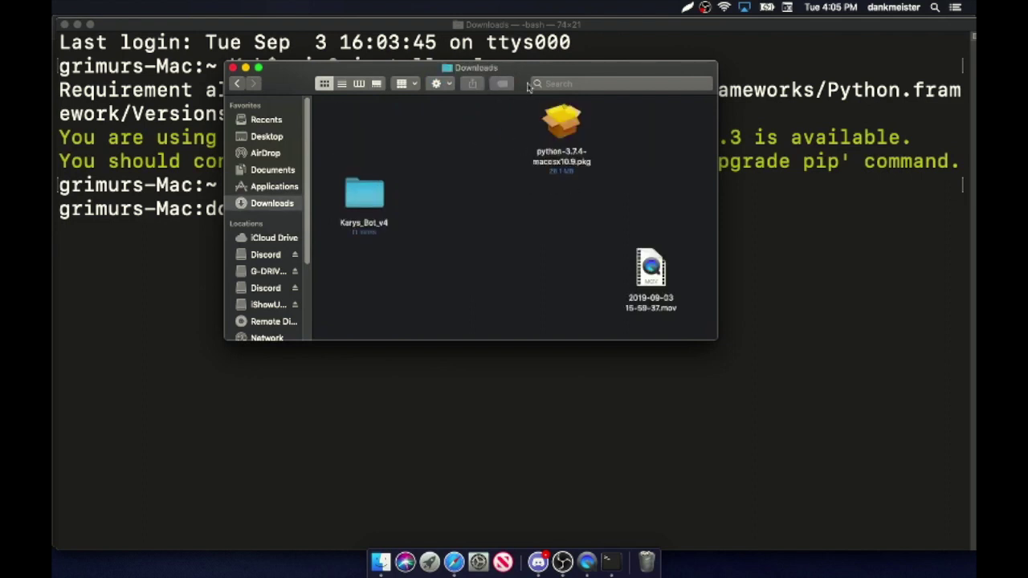
drag(554, 73, 779, 45)
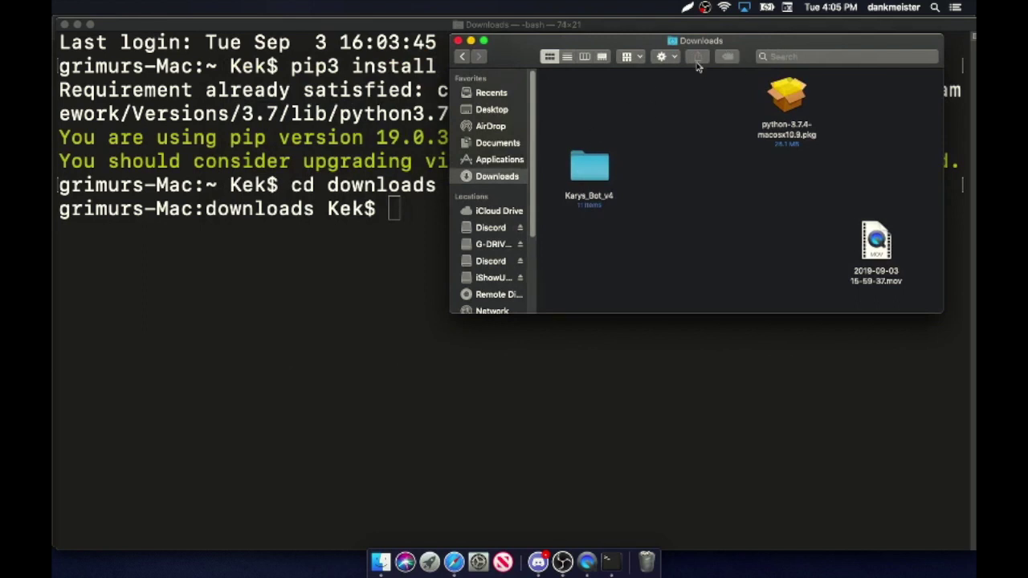
click(361, 248)
Start a cd command, check the Karys_Bot_v4 folder name in Finder, and return to Terminal
text(cd)
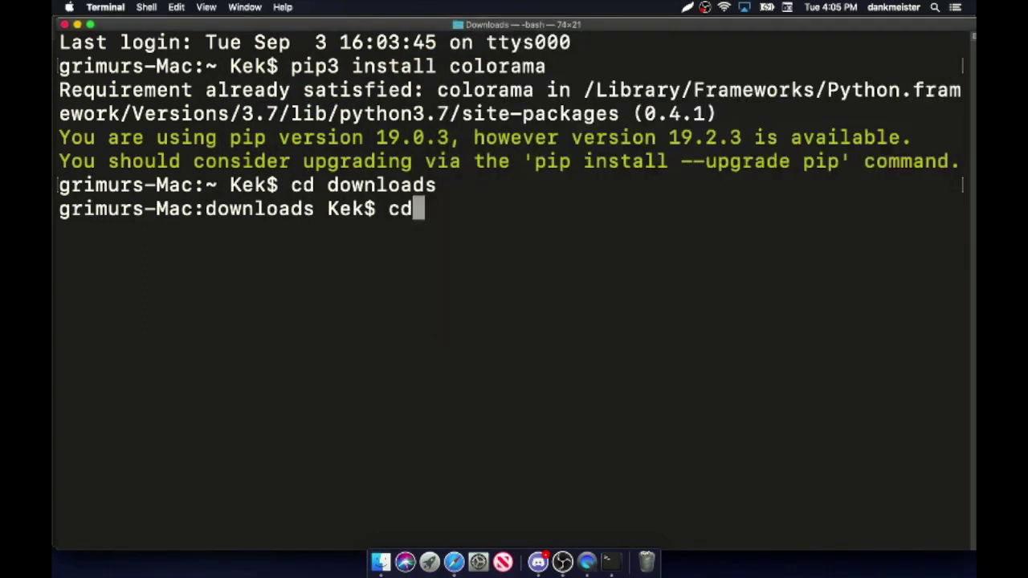
click(381, 562)
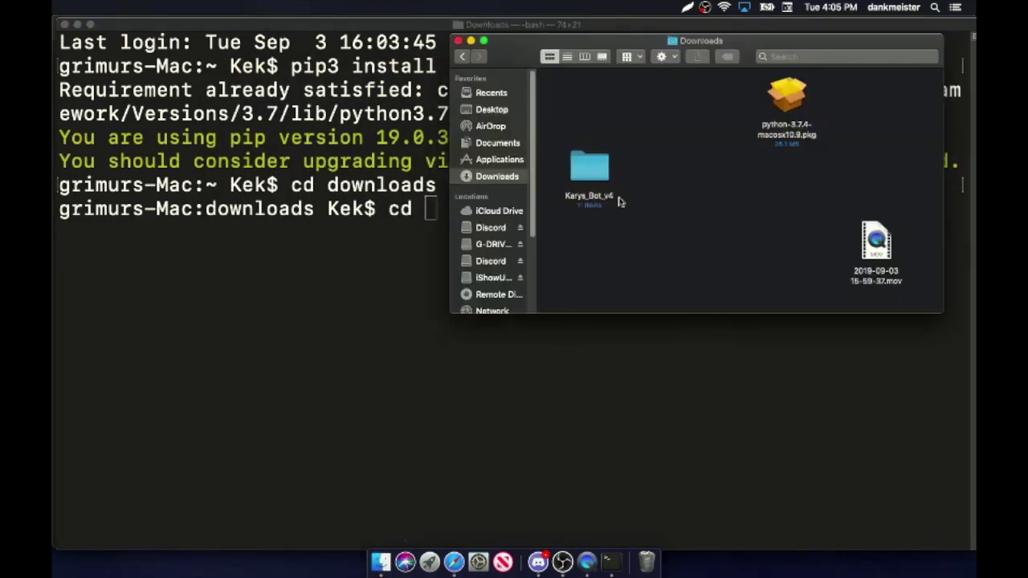
click(567, 195)
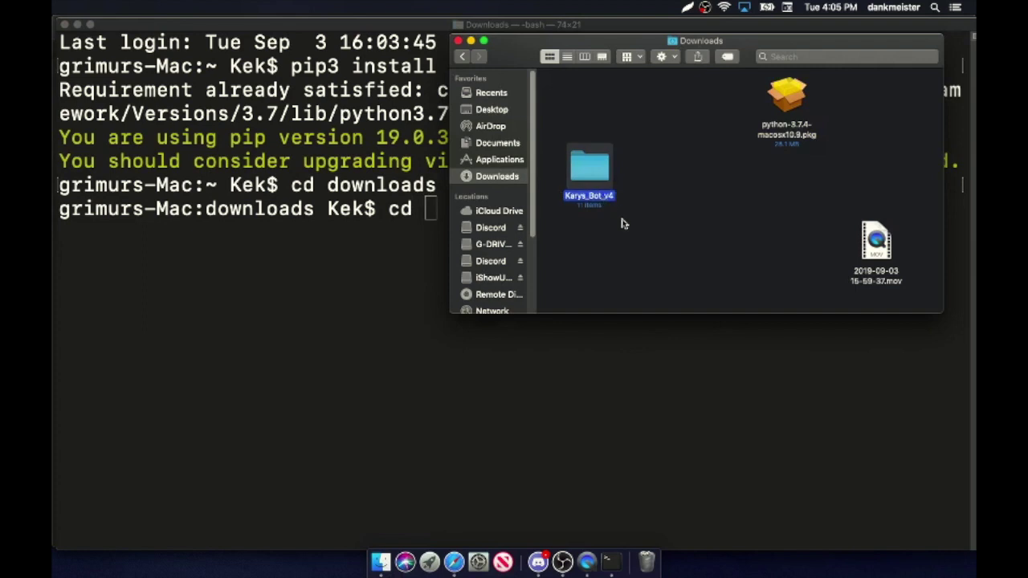
click(619, 219)
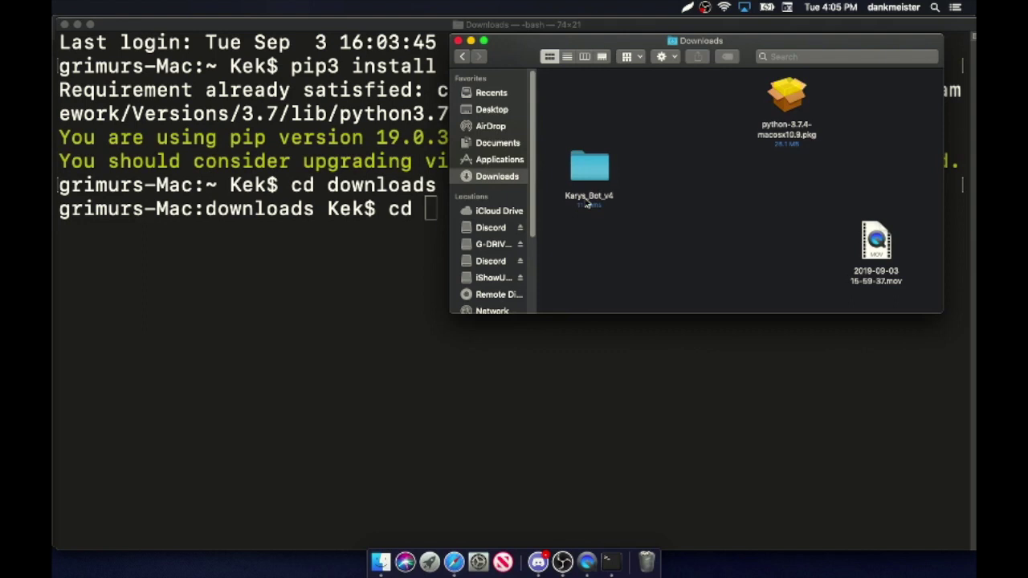
click(394, 237)
Change the Terminal directory into the karys_bot_v4 folder, checking its name in Downloads
text(cd)
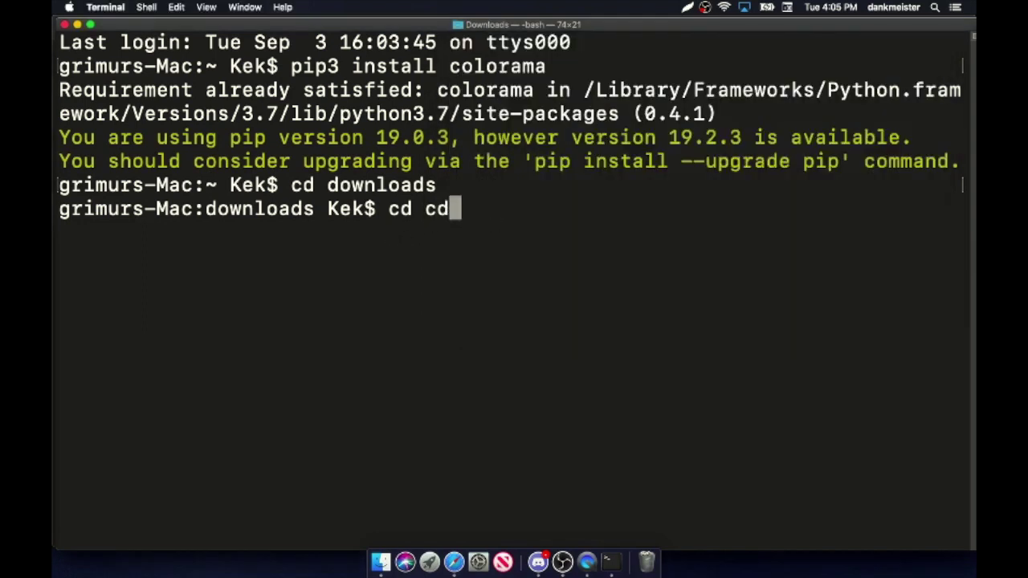
key(BackSpace)
key(BackSpace)
text(kary)
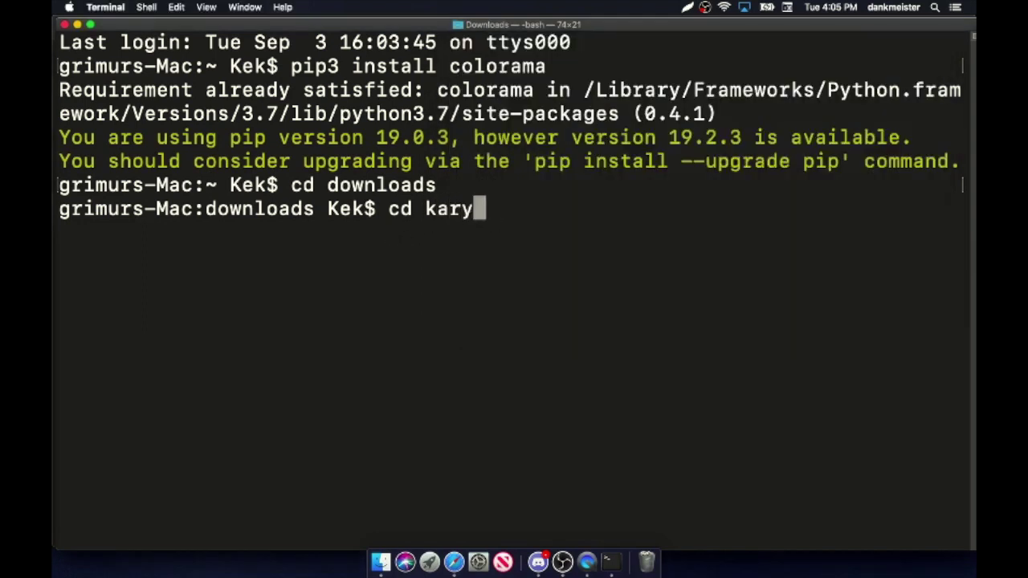
text(s_bot)
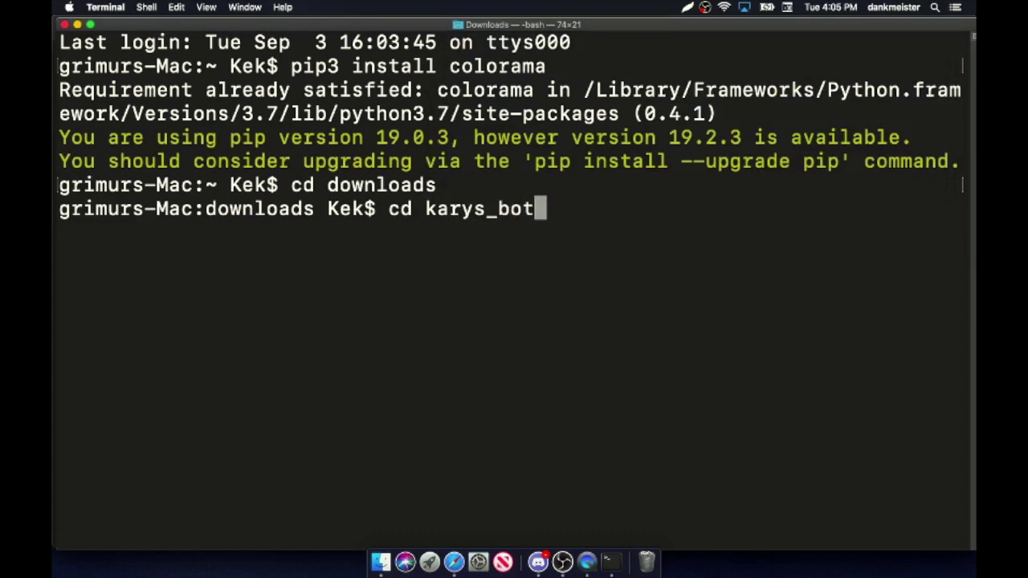
text(_v4)
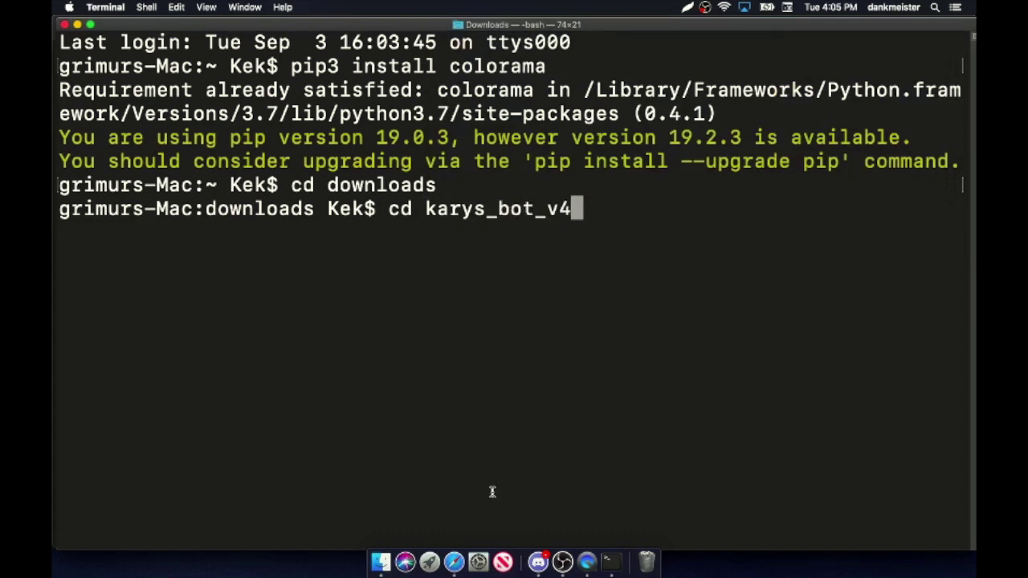
click(381, 563)
click(559, 200)
click(645, 205)
click(349, 287)
key(Return)
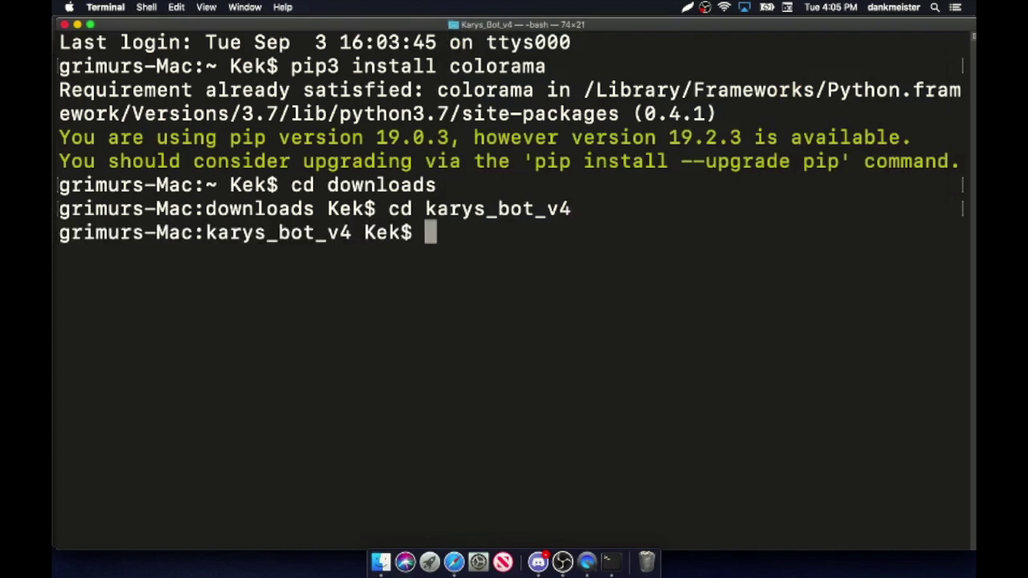
Run python3 dokkan.py and answer y to download the latest database
text(python3)
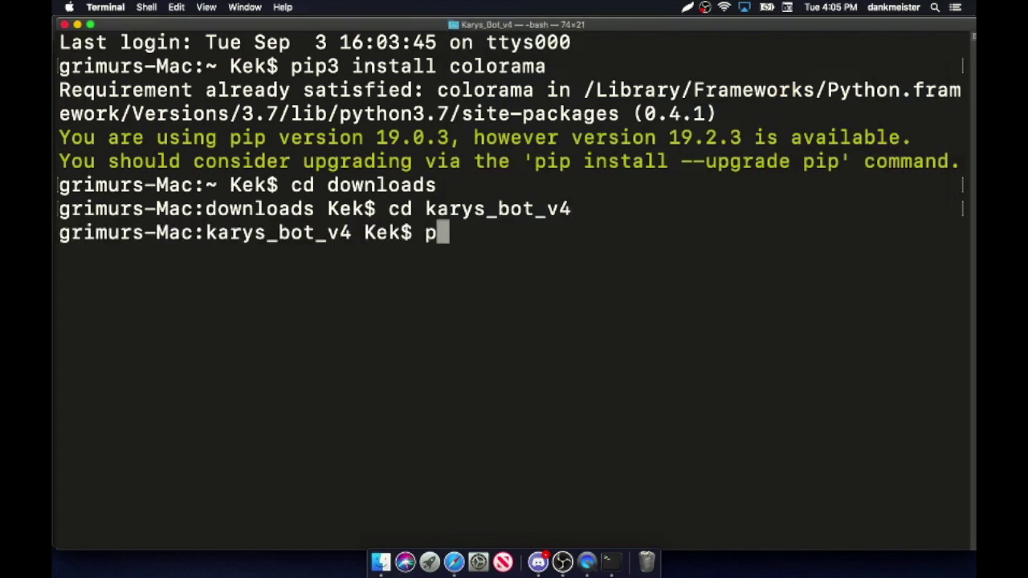
text( dokkan.)
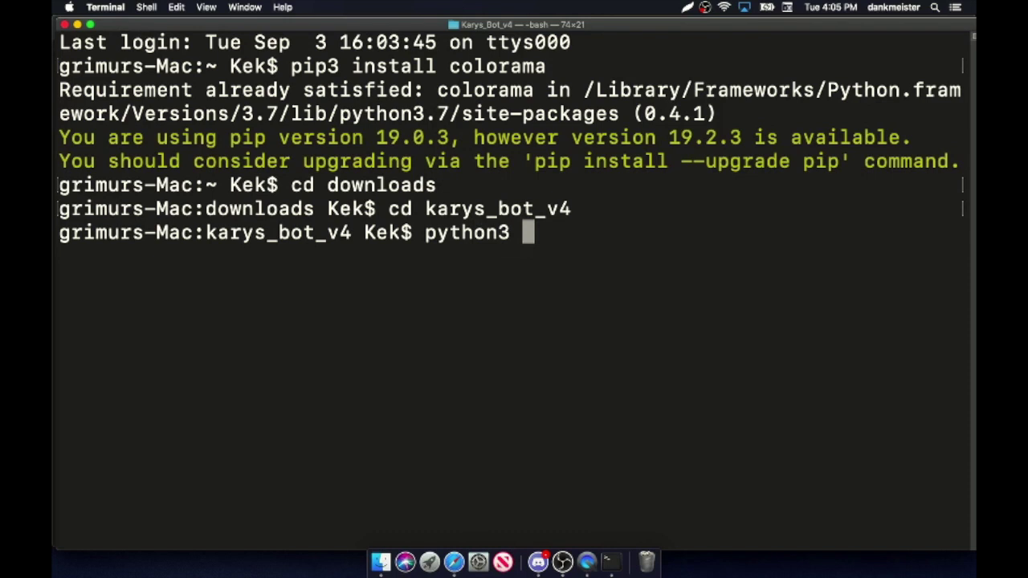
text(py)
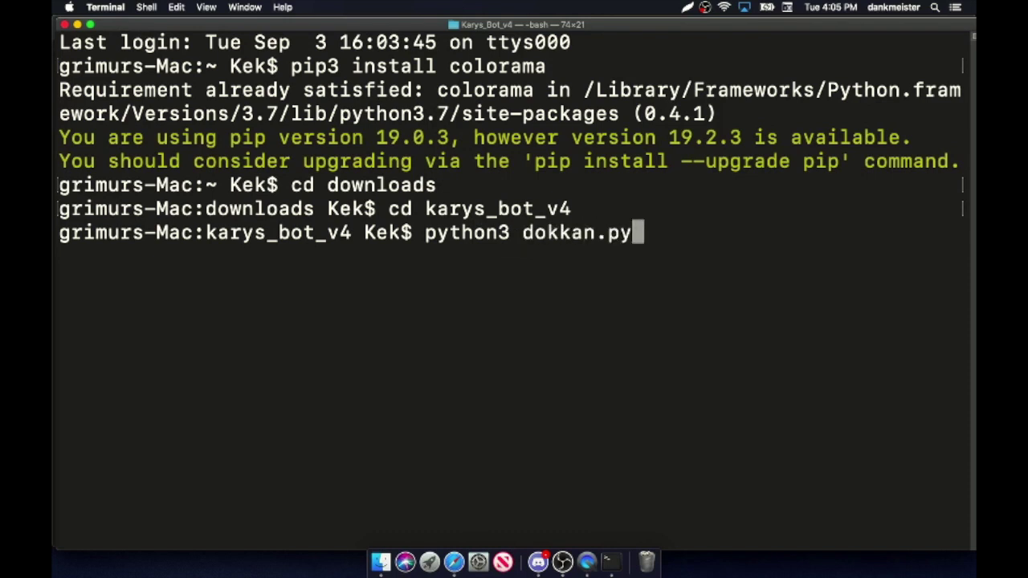
key(Return)
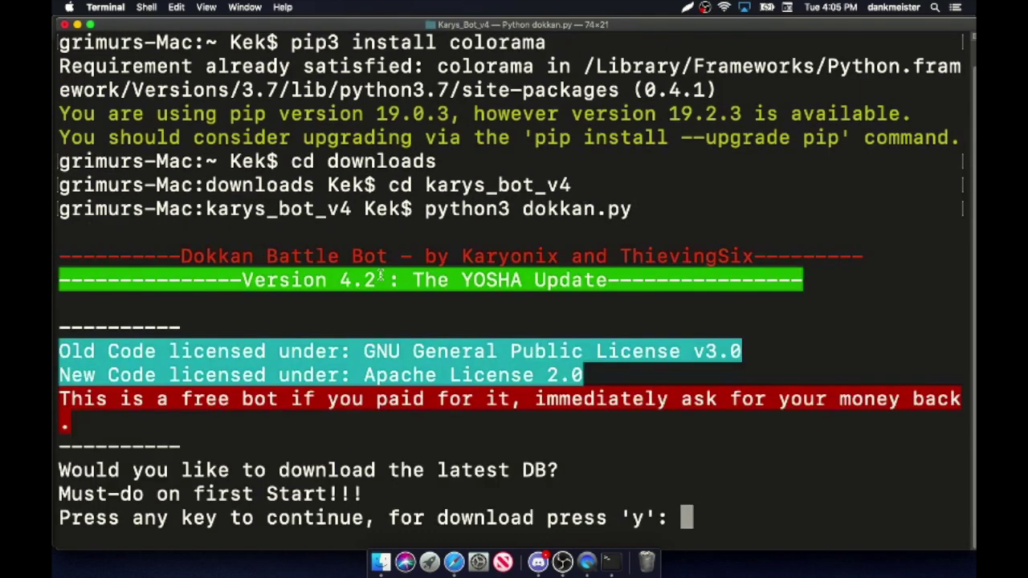
text(y)
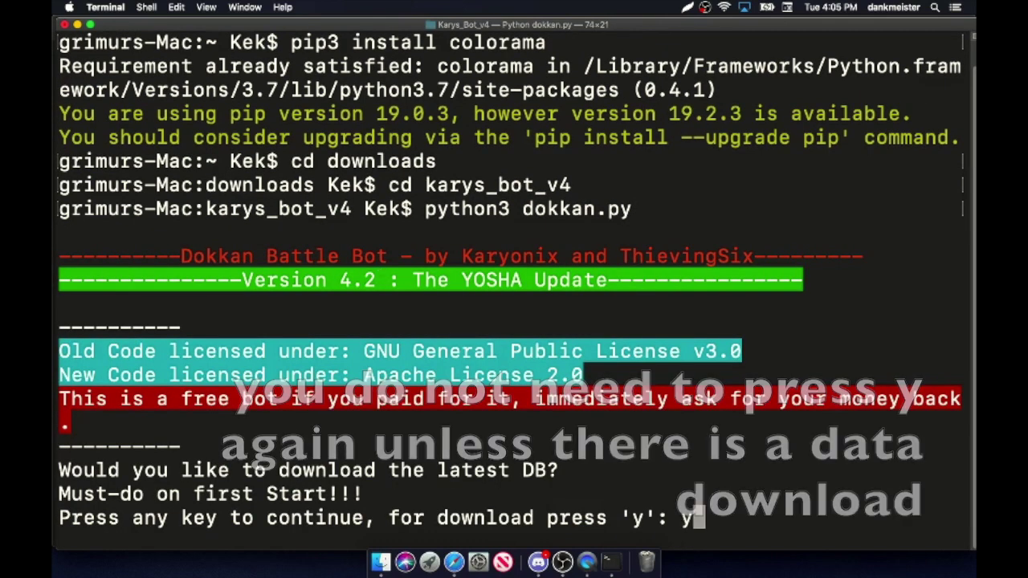
key(Return)
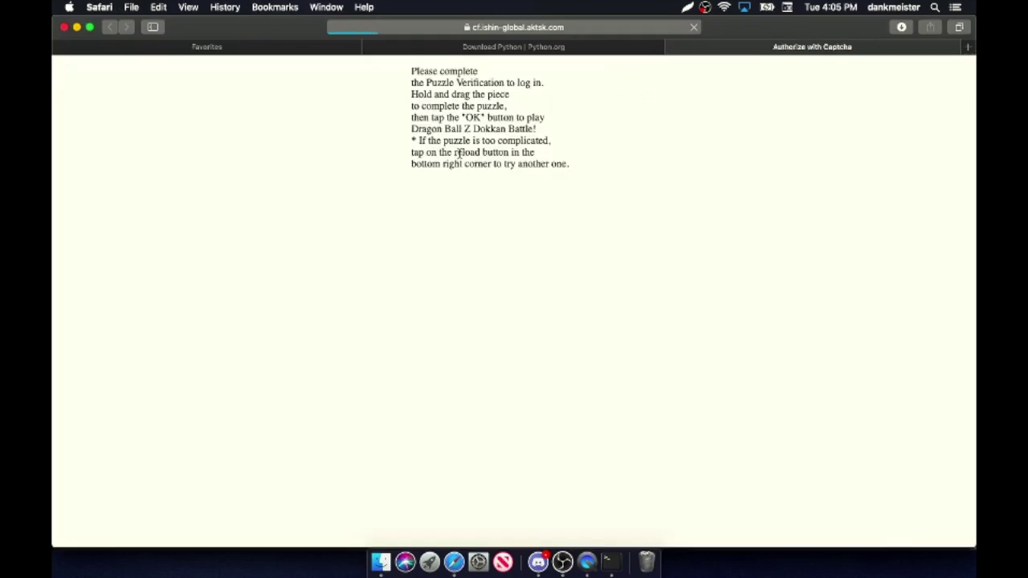
Solve the Global puzzle captcha and confirm in the bot that it is solved
drag(447, 354, 514, 221)
drag(491, 354, 466, 300)
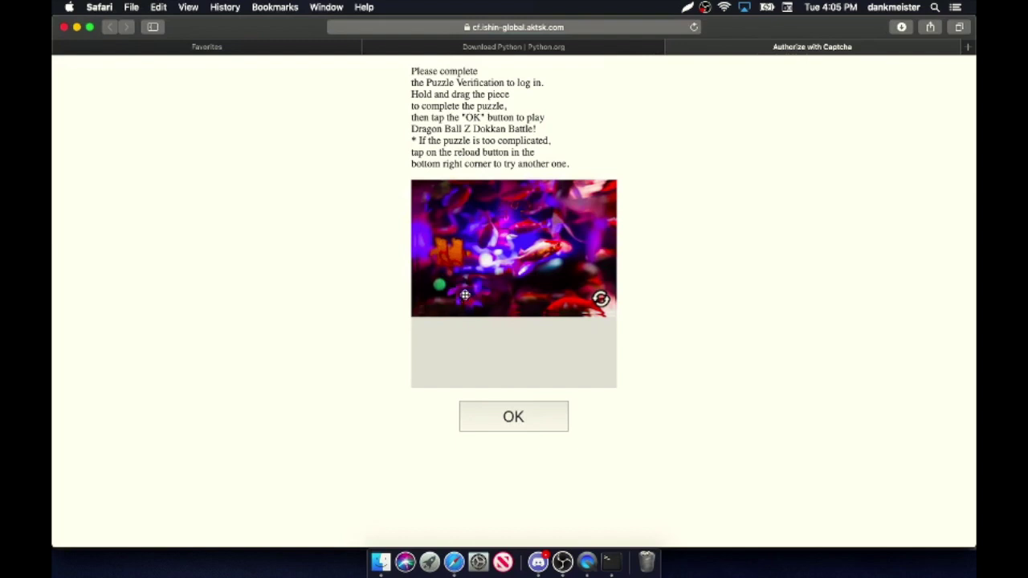
click(514, 416)
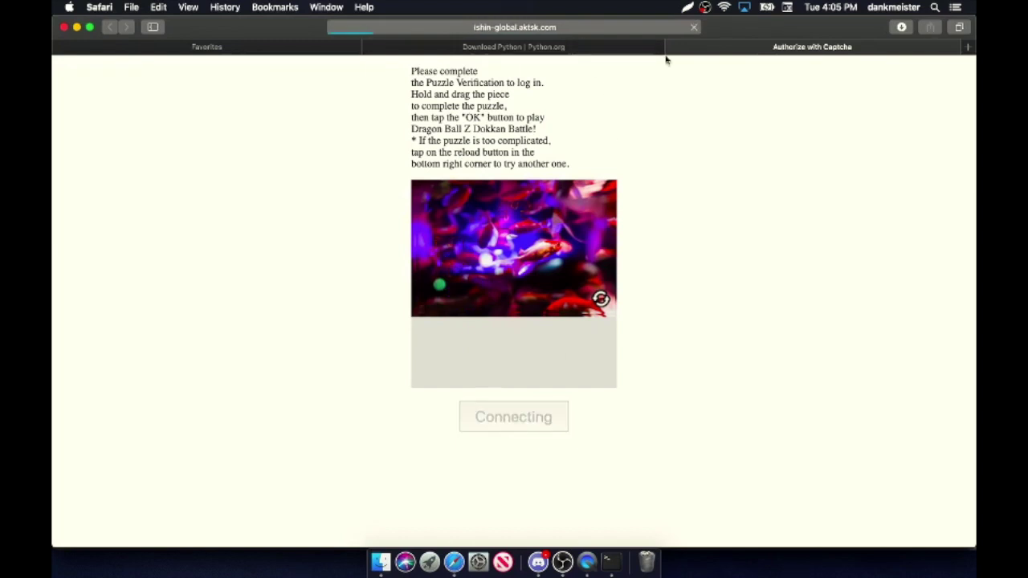
click(614, 569)
key(Return)
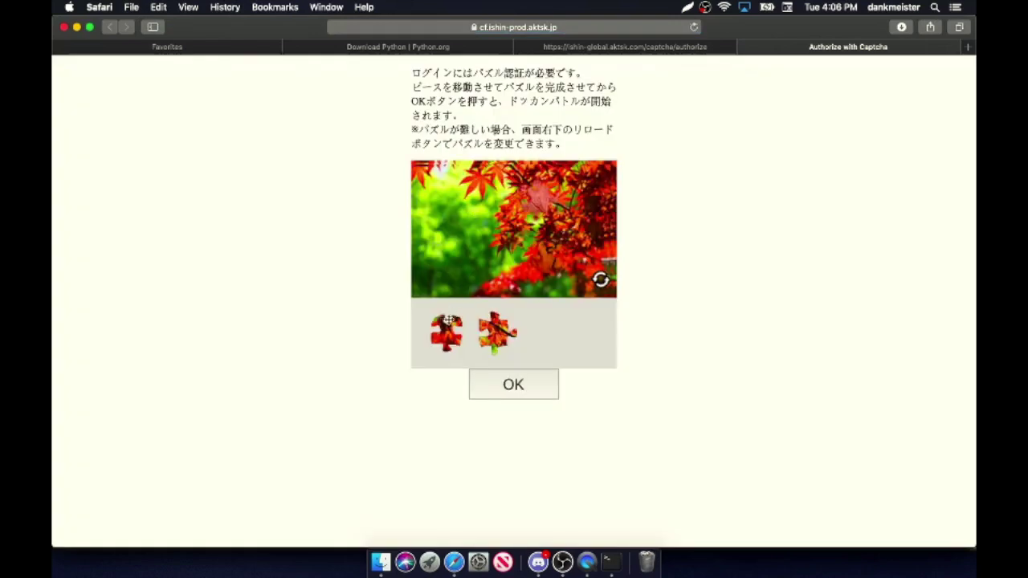
Fit both pieces into the Japan puzzle captcha and submit it
drag(447, 321, 548, 194)
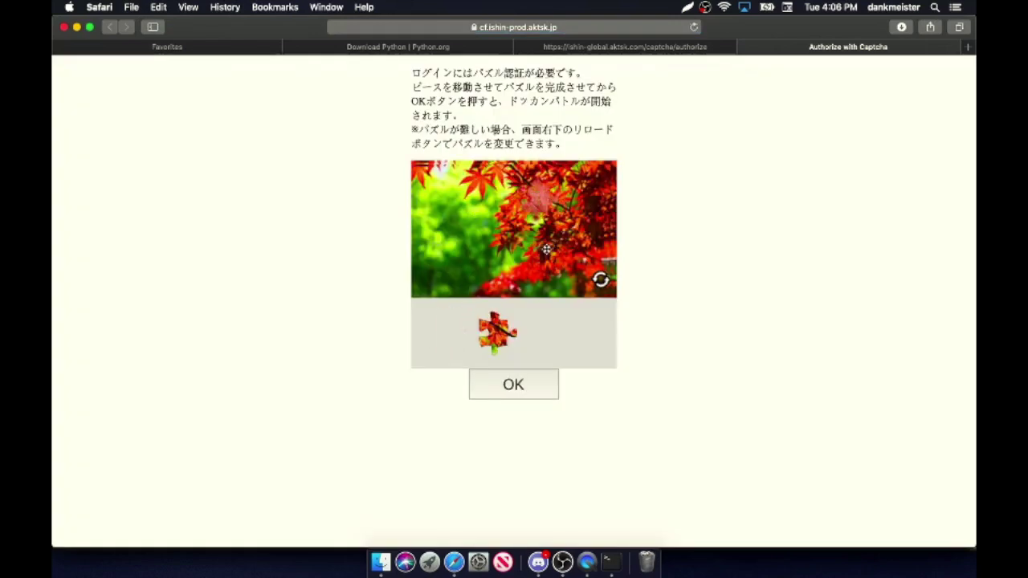
drag(496, 328, 534, 195)
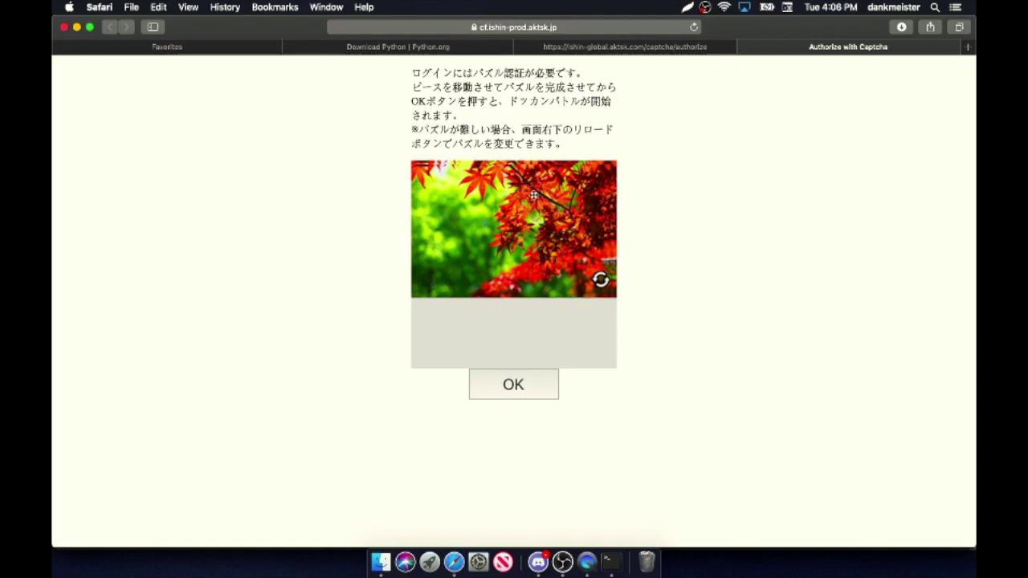
click(517, 386)
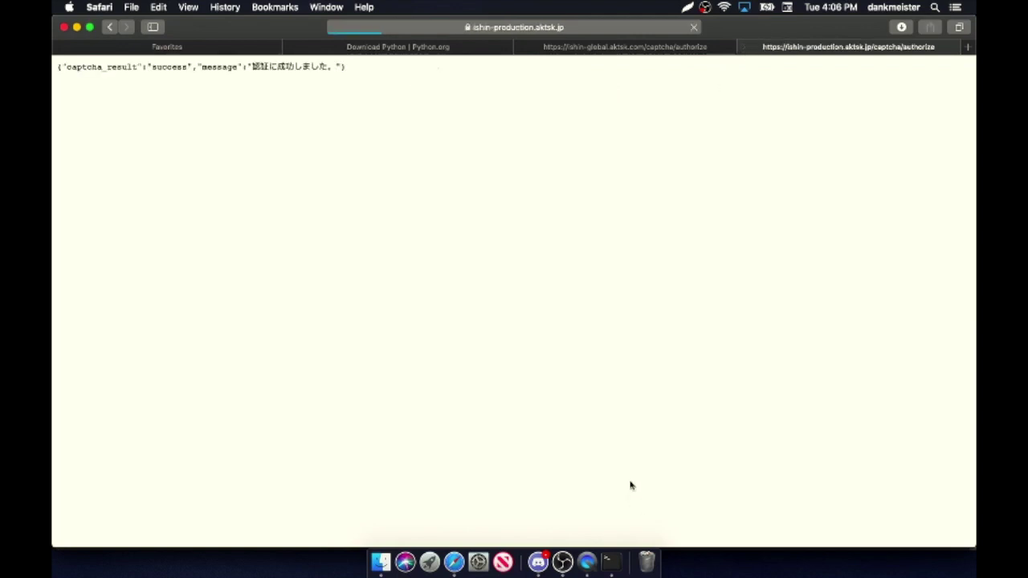
Confirm the Japan captcha in the bot and choose Global (g) at the J/G prompt
click(610, 565)
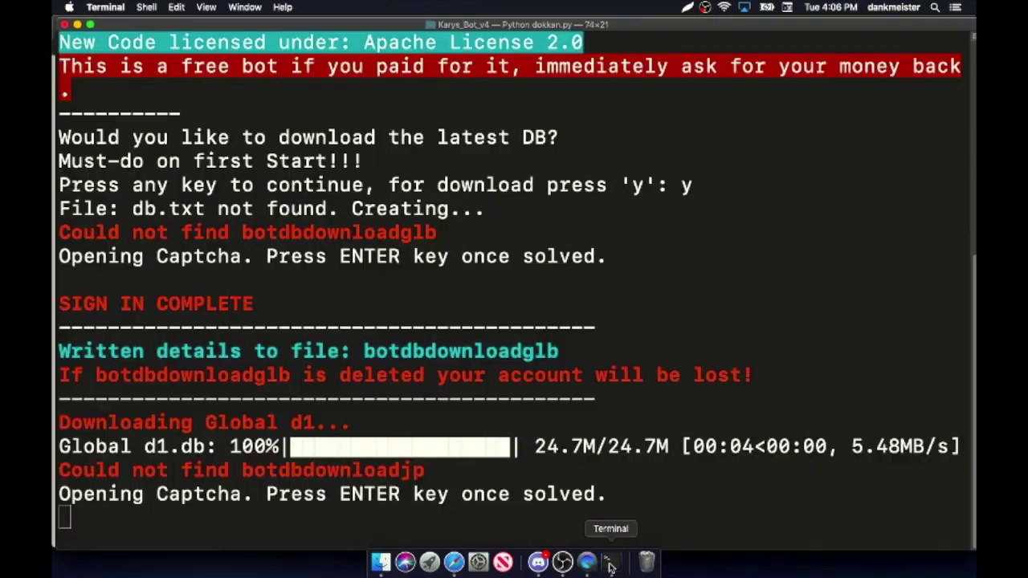
key(Return)
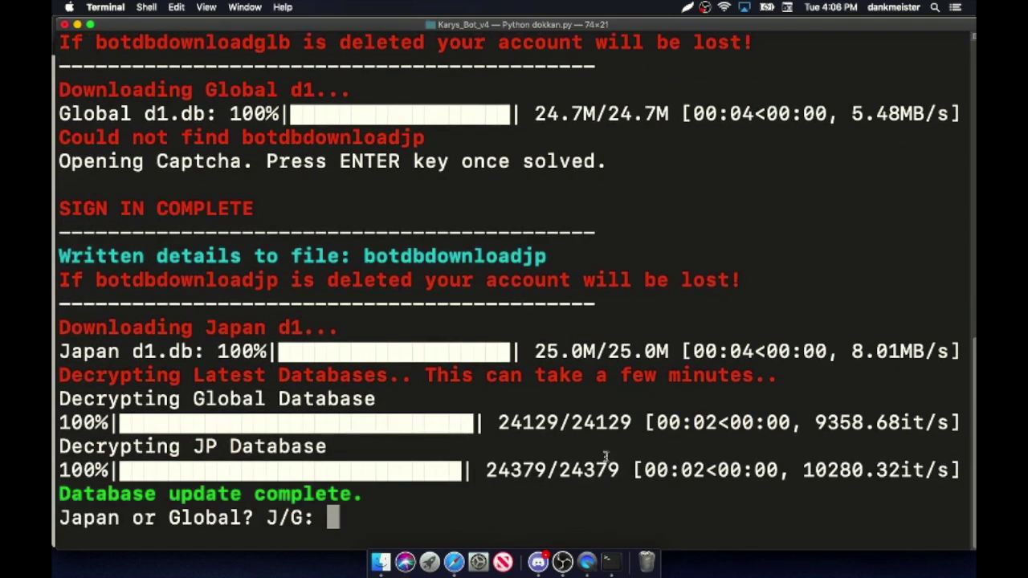
text(g)
key(Return)
List the iOS savefiles with options 3 and i
text(3)
key(Return)
text(input:)
key(Return)
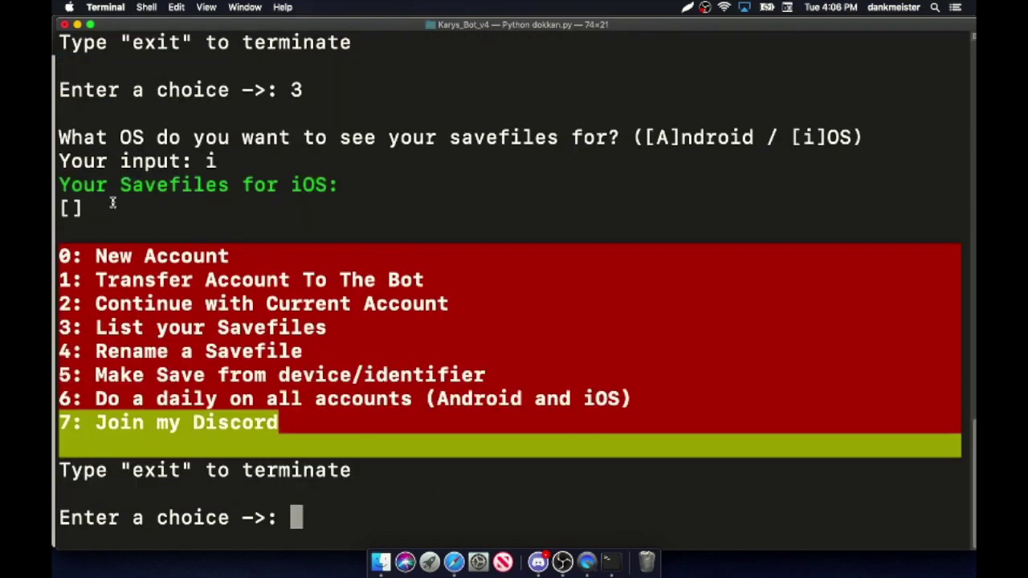
Start creating a new iOS account with options 0 and i
text(0)
key(Return)
text(i)
key(Return)
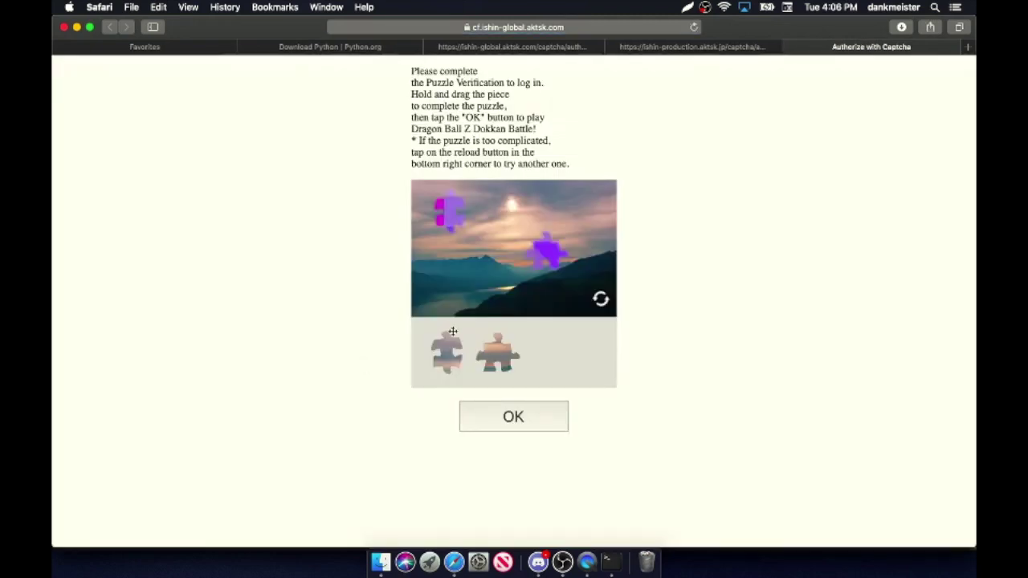
Fit both pieces into the new account's Global puzzle, submit it, and confirm in the bot
drag(453, 330, 455, 191)
drag(498, 357, 540, 246)
click(501, 415)
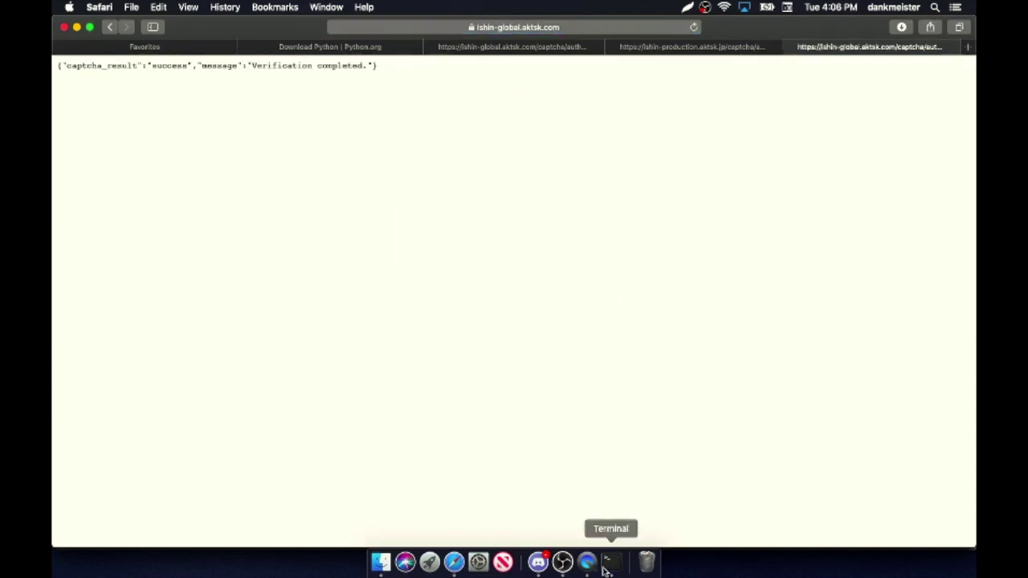
click(608, 564)
key(Return)
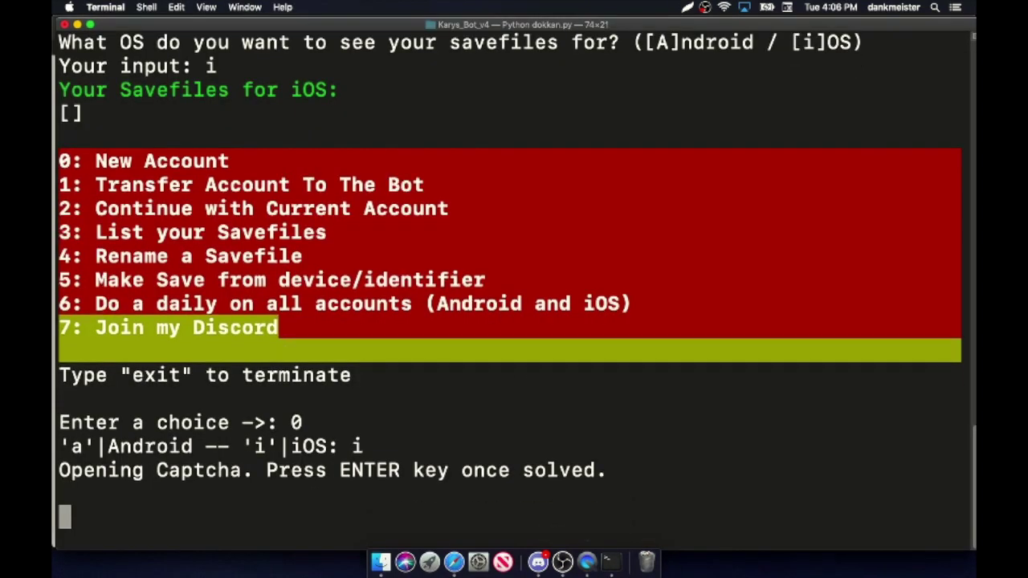
Save the new iOS account as 'grandbot', then run help to list the bot's commands
text(grandbot)
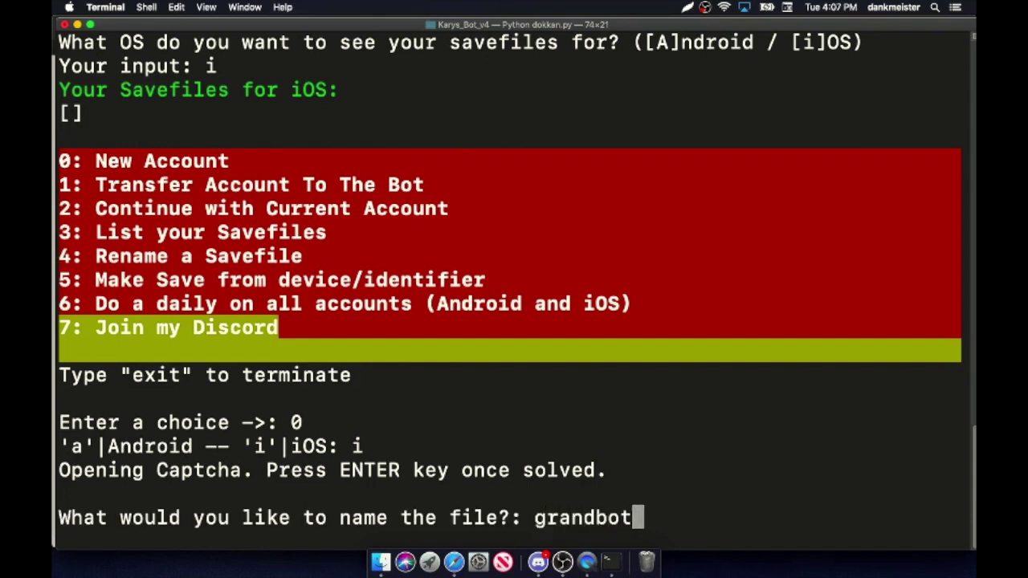
key(Return)
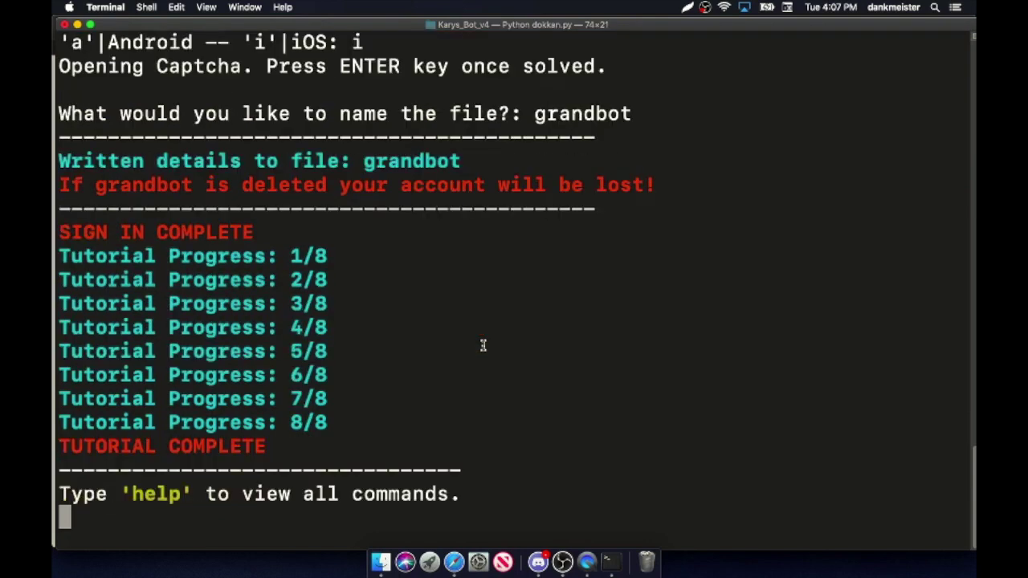
text(help)
key(Return)
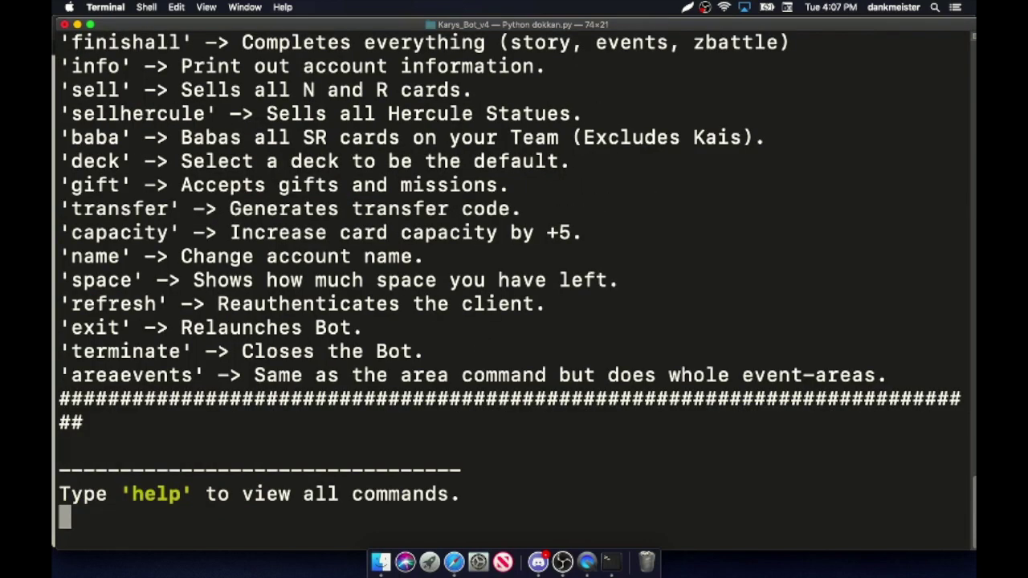
scroll(320, 324, up, 10)
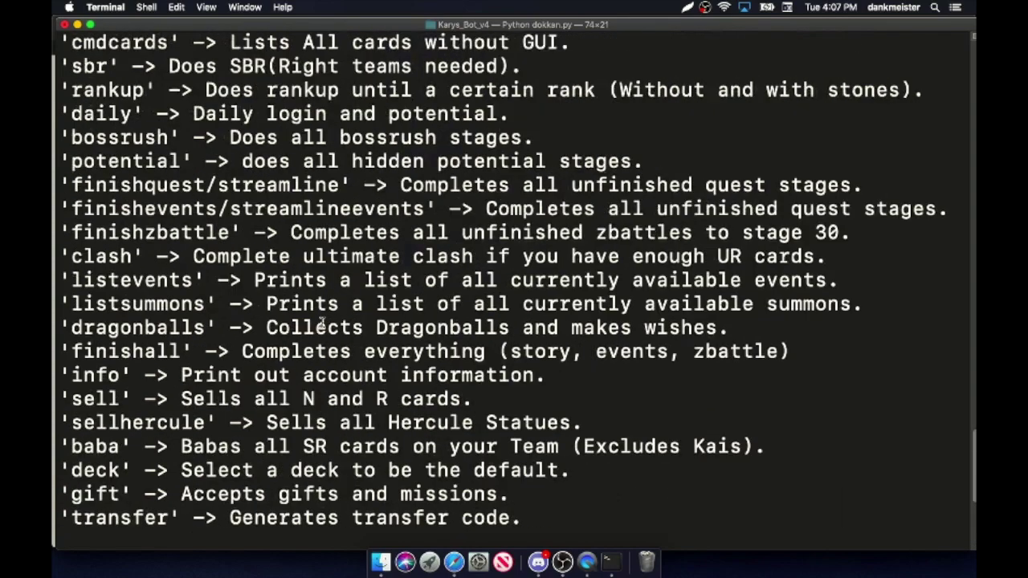
scroll(320, 324, down, 10)
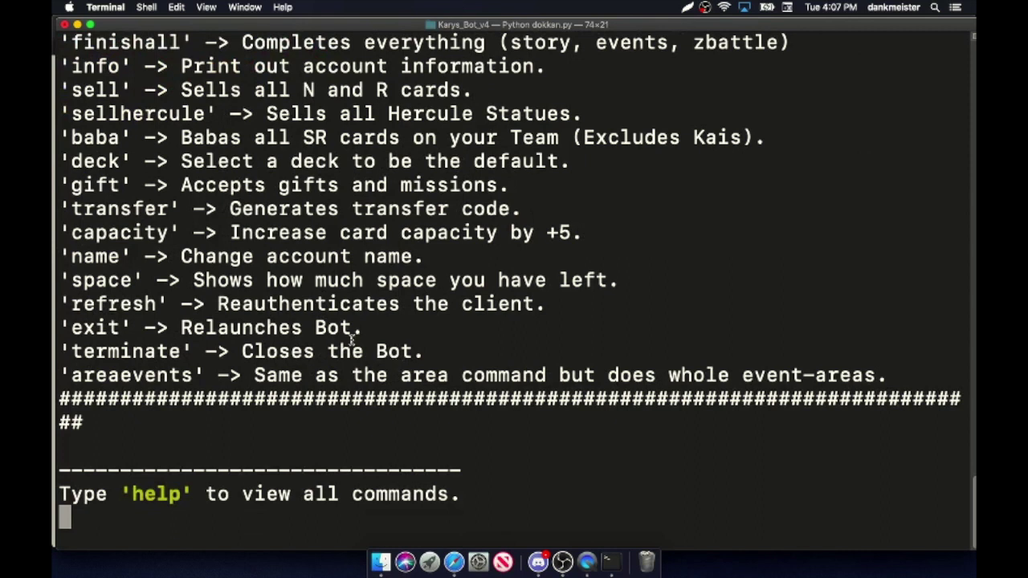
Open the Karys_Bot_v4 folder from Downloads in an enlarged Finder window
click(382, 562)
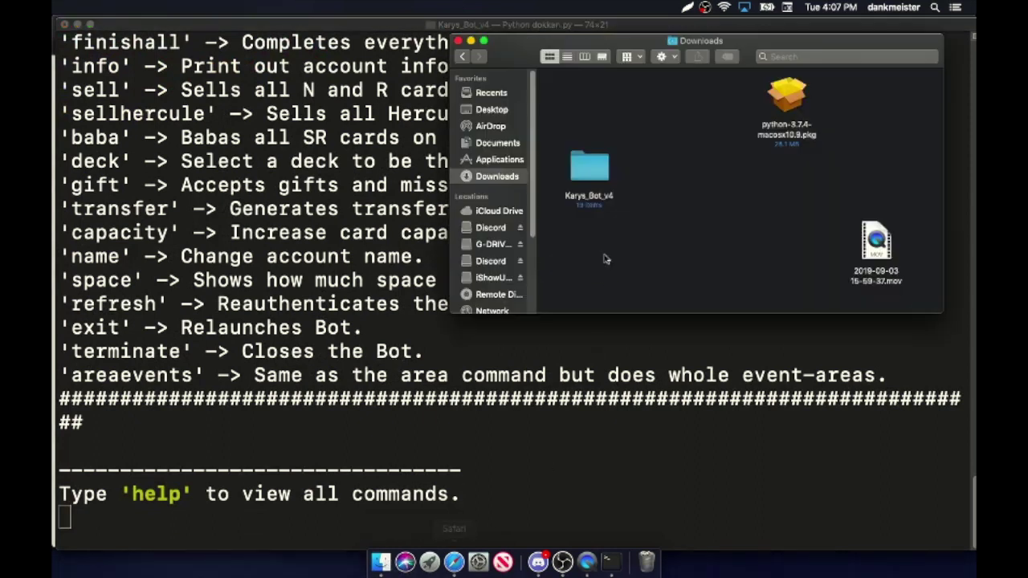
click(591, 170)
double_click(591, 170)
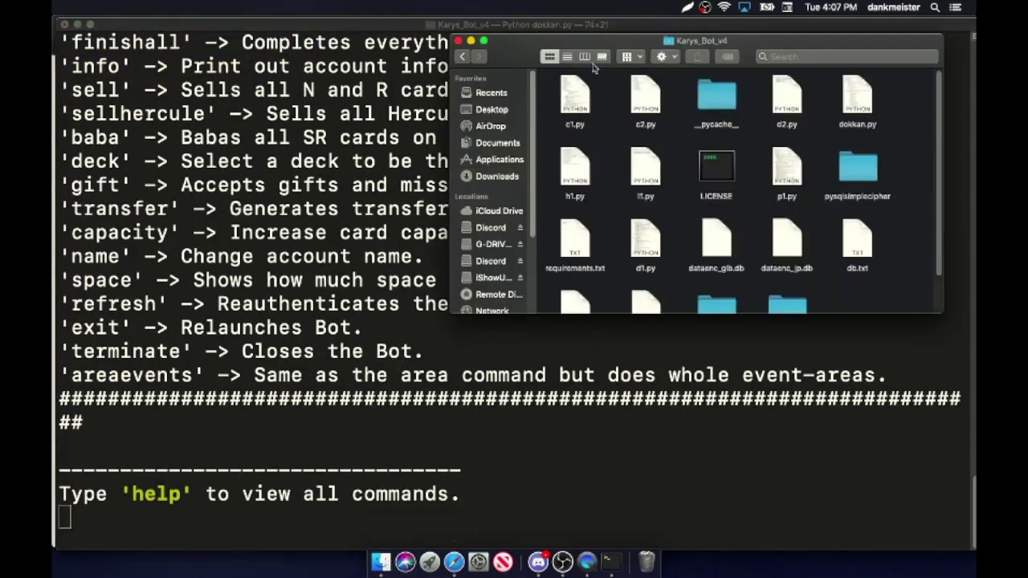
drag(450, 309, 55, 490)
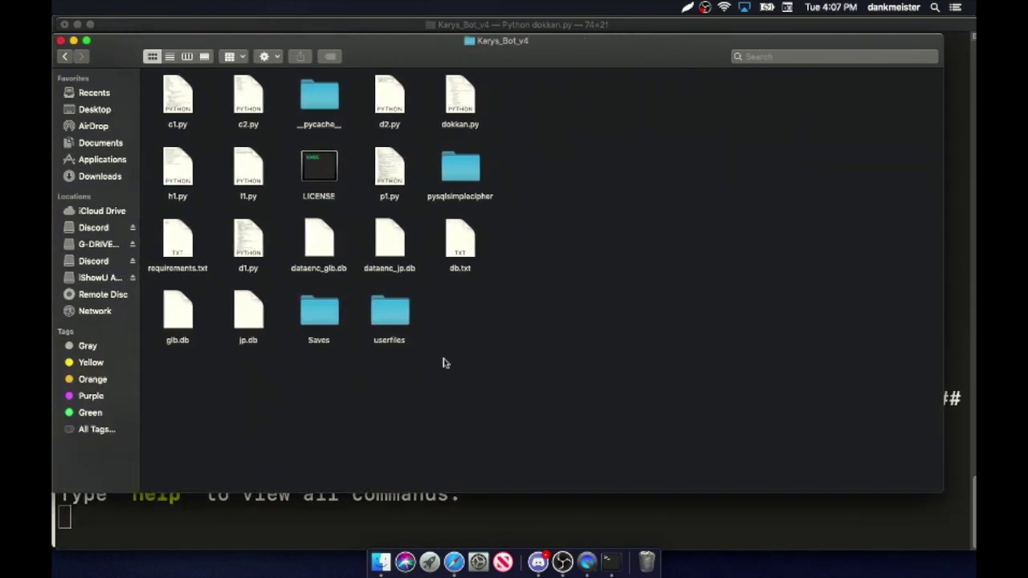
Group jp.db, db.txt, glb.db, dataenc_glb.db and dataenc_jp.db on the window's right side
drag(249, 323, 617, 203)
drag(449, 253, 609, 280)
drag(195, 320, 633, 141)
drag(325, 251, 669, 142)
drag(390, 245, 675, 202)
click(743, 303)
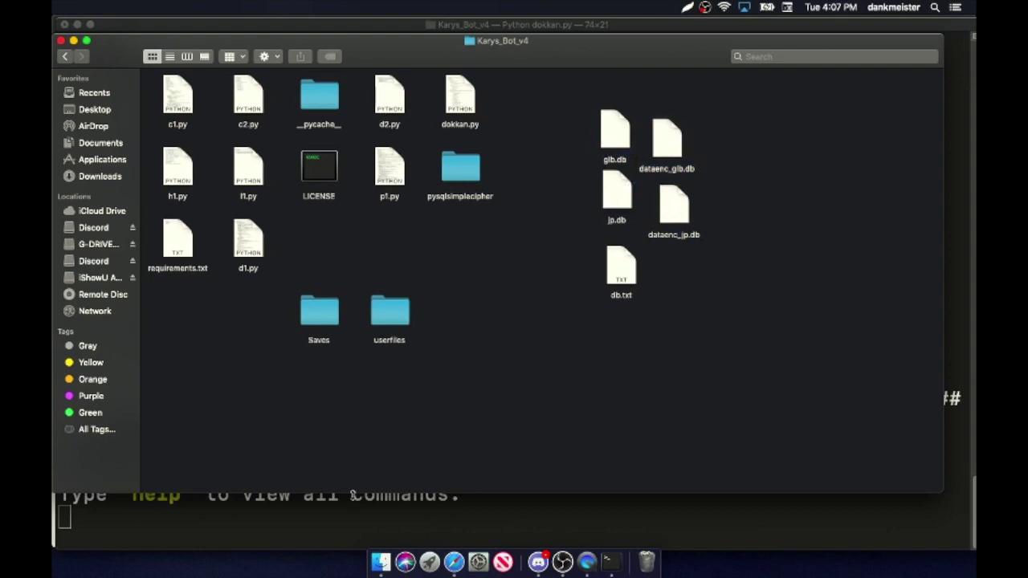
Select the five grouped database files in the Karys_Bot_v4 window, then deselect them
click(372, 512)
click(381, 563)
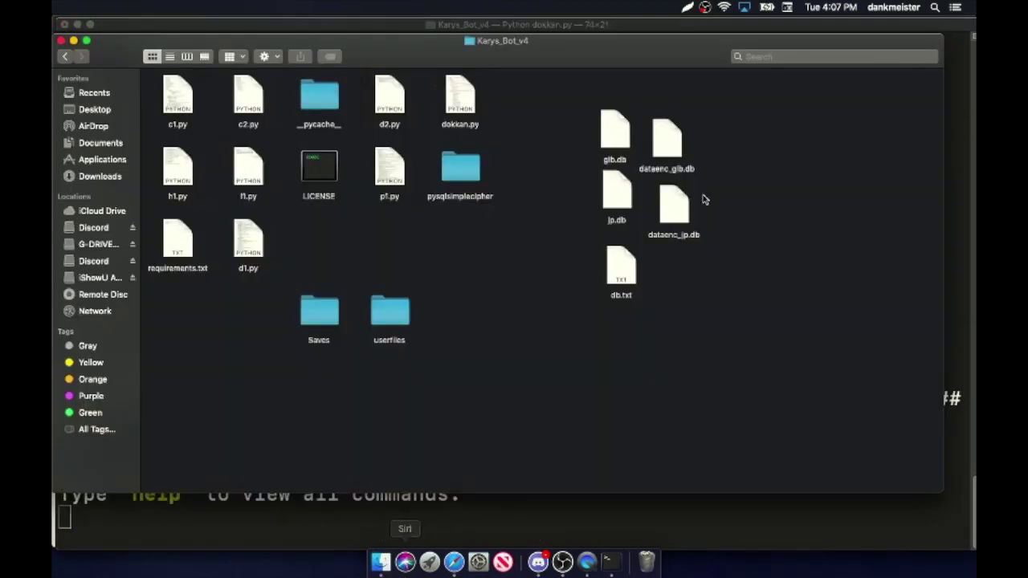
drag(544, 91, 752, 320)
click(718, 379)
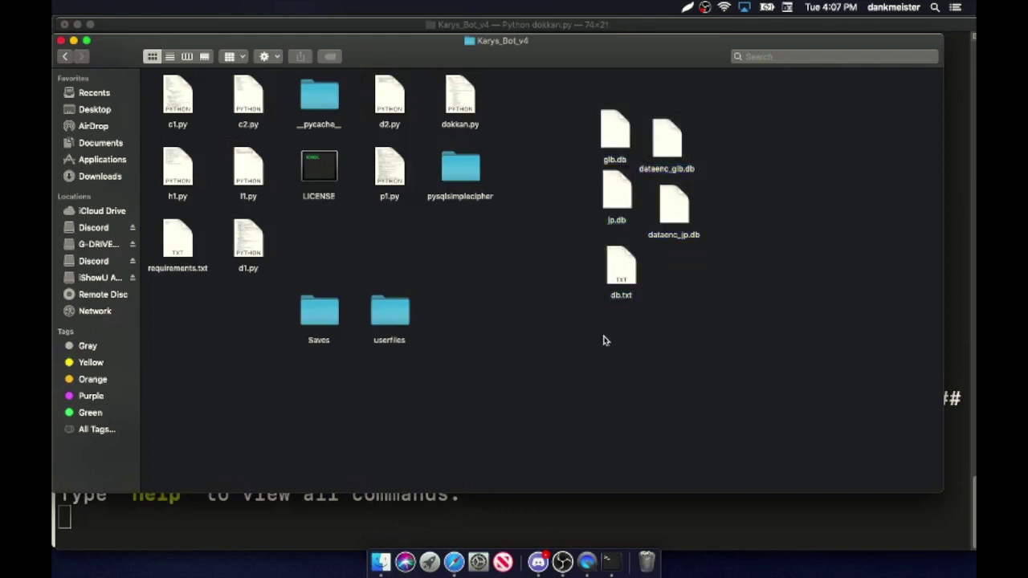